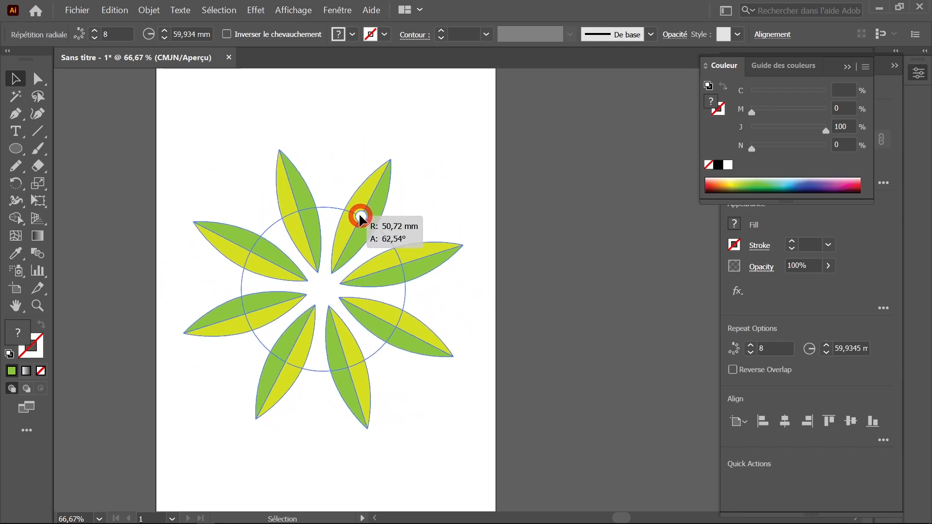
left_click_drag(478, 246, 475, 193)
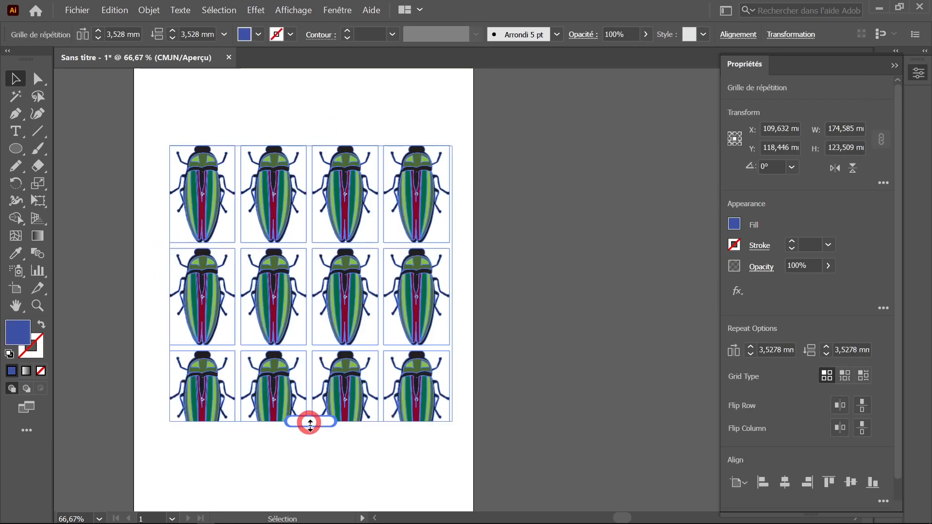
left_click_drag(315, 146, 326, 148)
left_click_drag(170, 253, 170, 287)
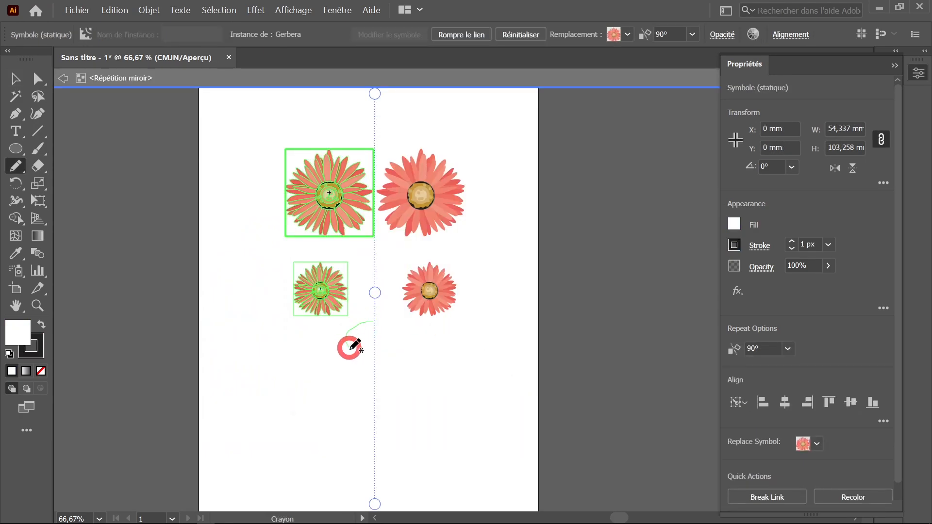
mouse_move(372, 321)
left_mouse_down()
mouse_move(270, 422)
mouse_move(354, 447)
mouse_move(368, 484)
mouse_move(468, 403)
left_mouse_up()
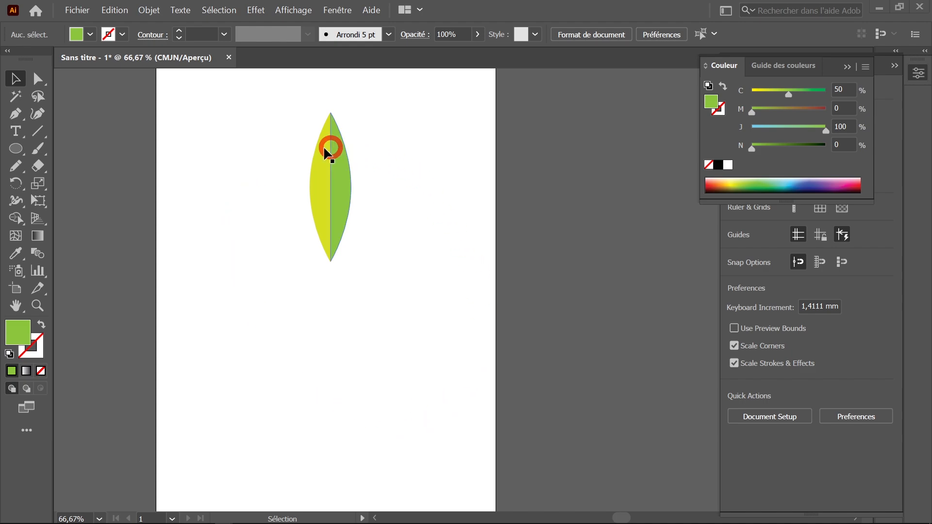
- Create a radial repeat from the two-tone leaf group
left_click(339, 174)
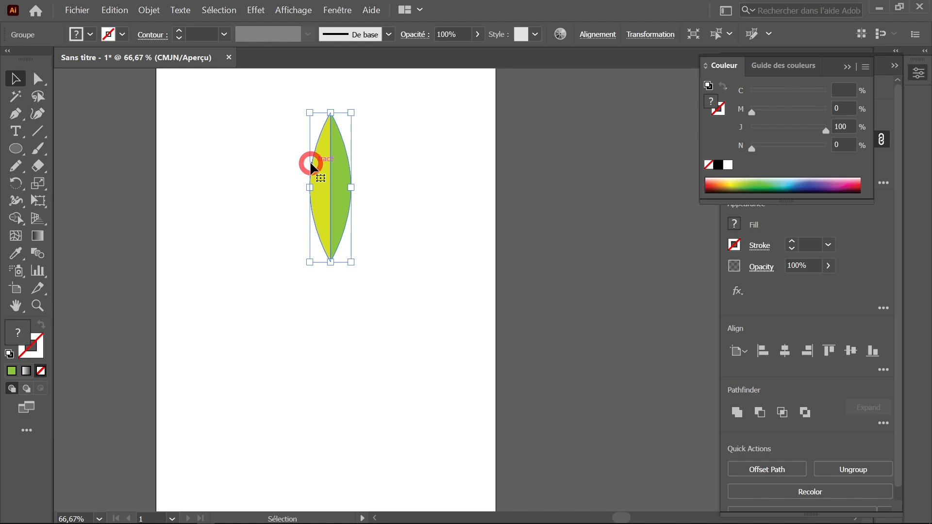
left_click(150, 10)
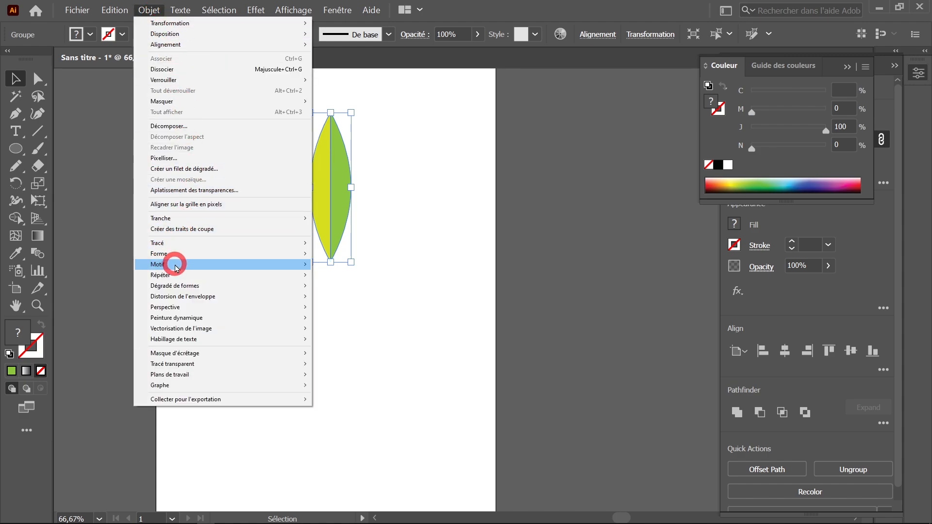
mouse_move(177, 278)
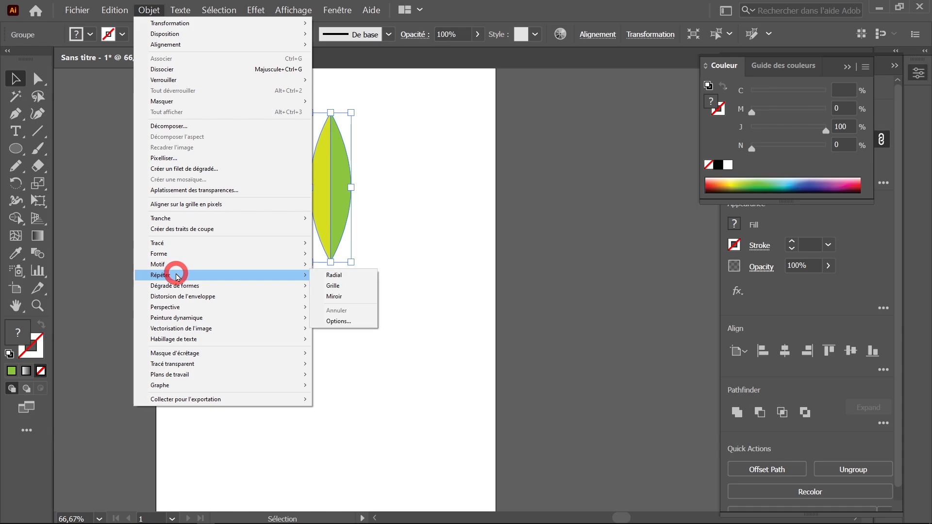
left_click(363, 276)
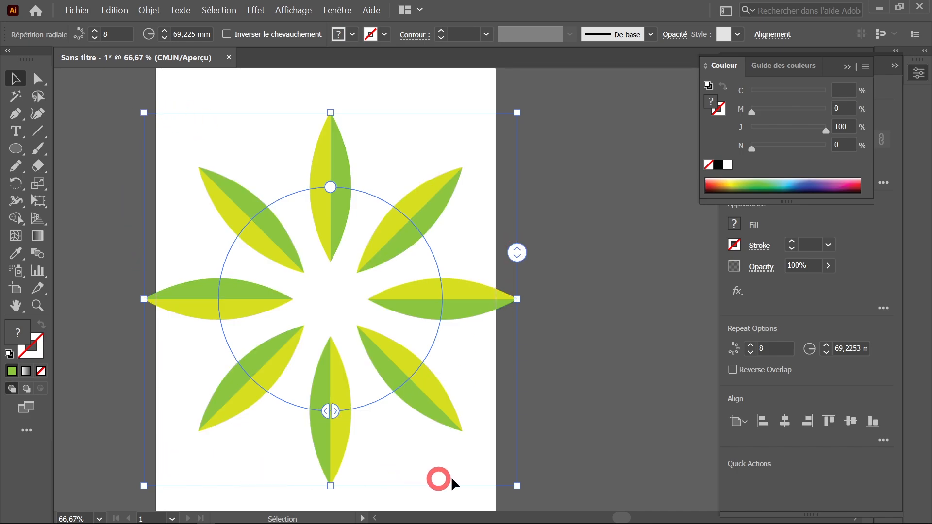
- Scale the radial repeat down to a radius of about 60 mm, reposition it within the artboard, and undo a trial rotation
left_click_drag(518, 113, 455, 157)
left_click_drag(311, 241, 328, 213)
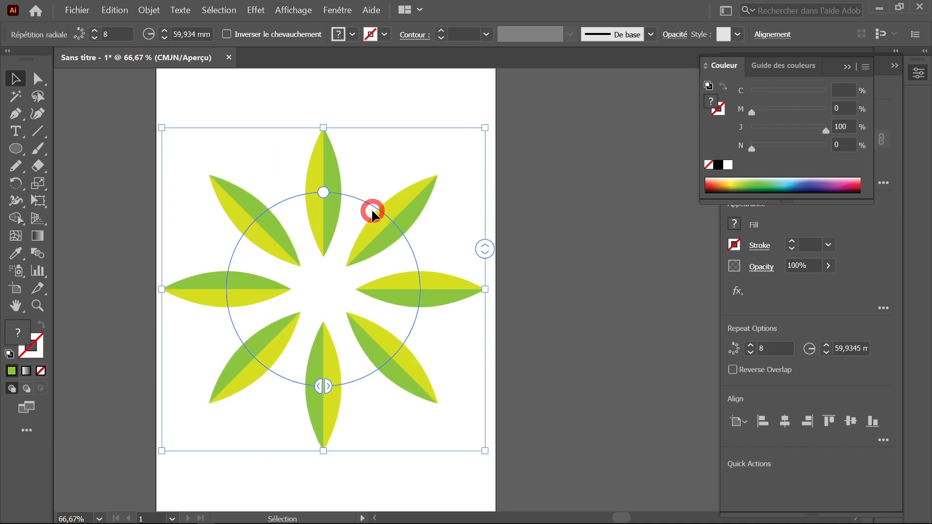
left_click_drag(488, 125, 477, 151)
key("ctrl+z")
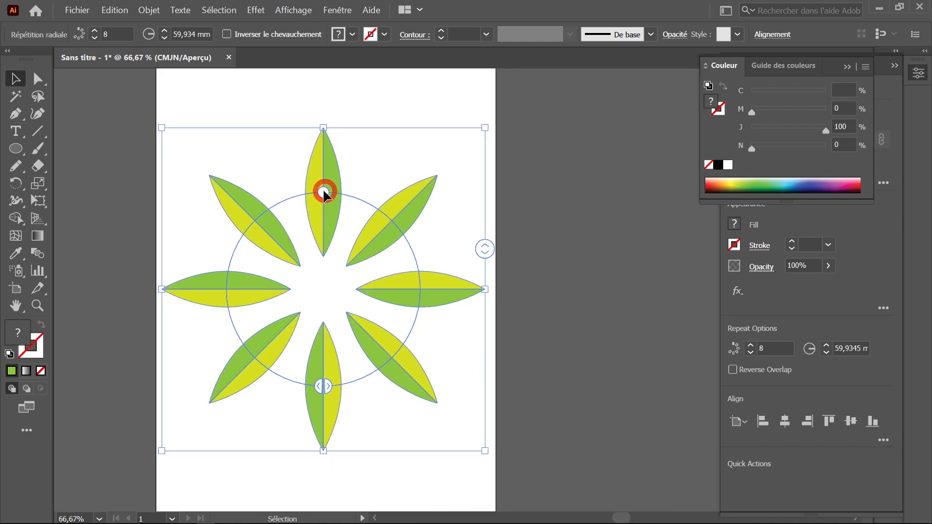
- Tighten the radial repeat to a radius of about 54.9 mm and increase its number of instances to 22
mouse_move(324, 191)
left_mouse_down()
mouse_move(321, 219)
mouse_move(322, 154)
mouse_move(324, 183)
mouse_move(371, 234)
mouse_move(347, 202)
mouse_move(321, 200)
left_mouse_up()
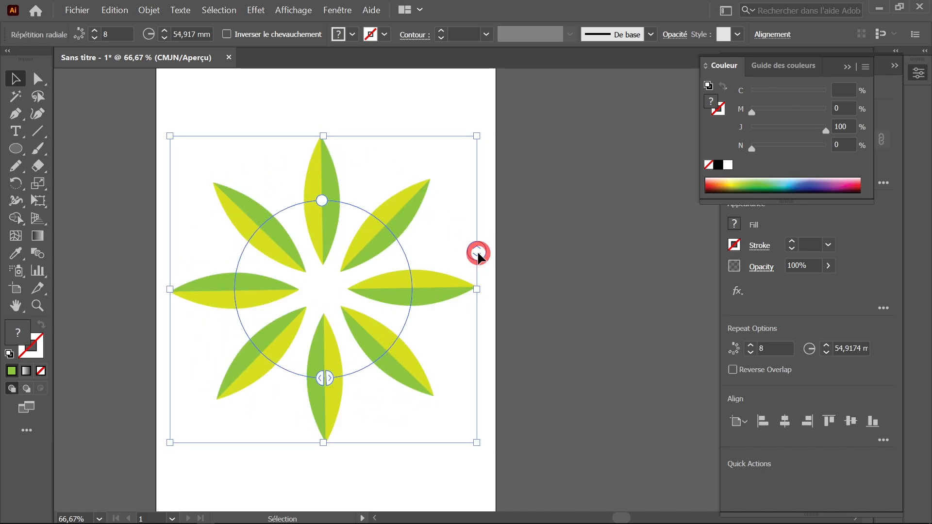
left_click_drag(476, 250, 476, 180)
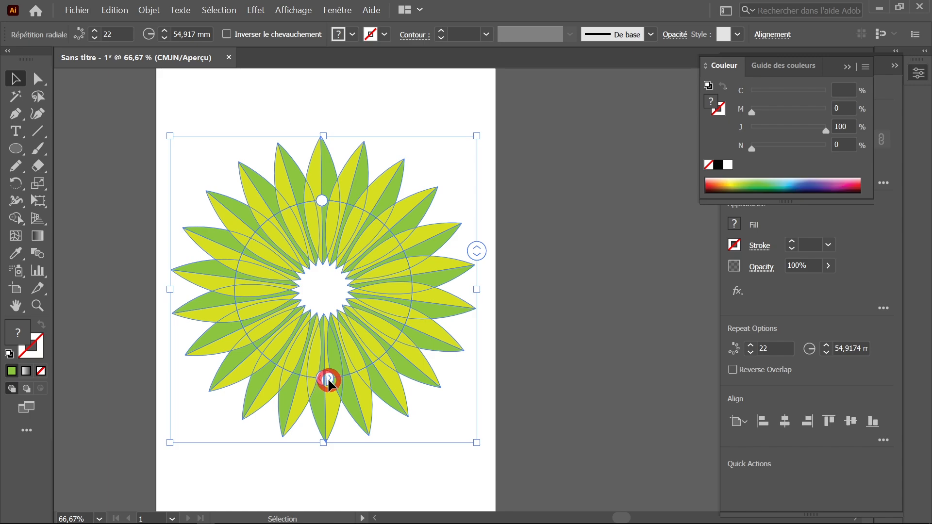
- Trim the leaf ring from both ends of its arc so that only the upper half with 11 leaves remains
left_click_drag(328, 378, 411, 285)
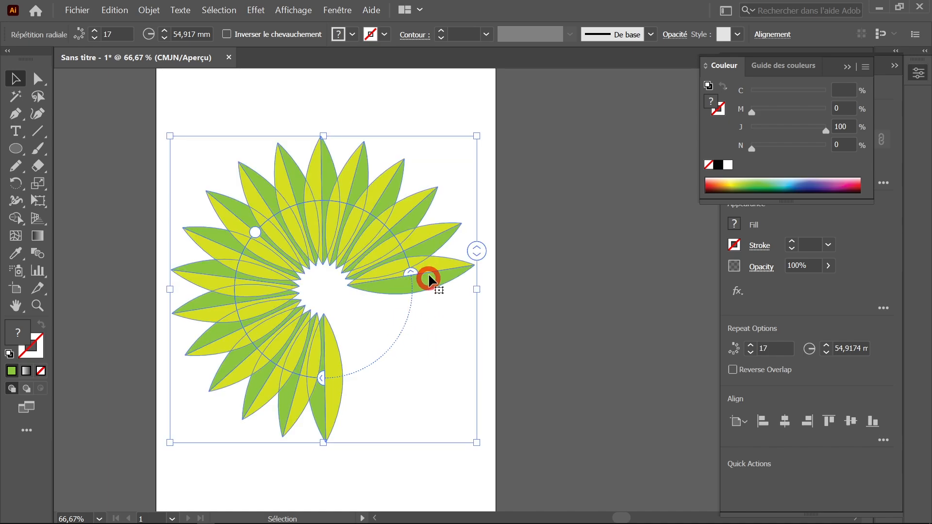
left_click_drag(323, 378, 236, 276)
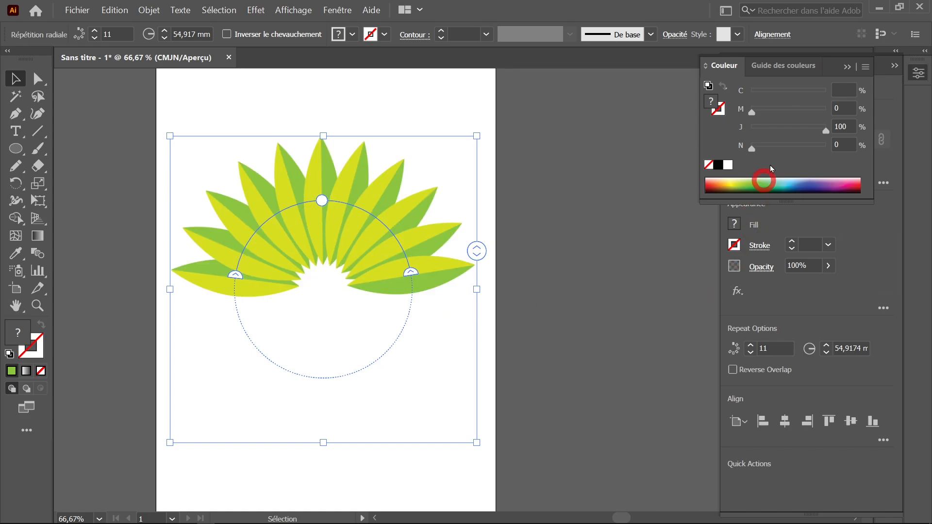
- Try a 58 mm radius for the radial repeat and reduce it to 54 mm
left_click(846, 67)
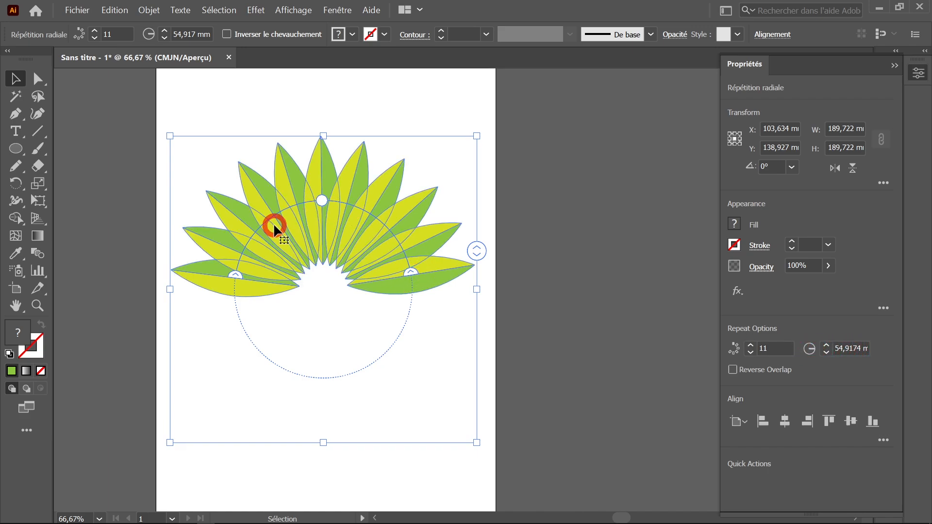
left_click(827, 345)
left_click(827, 346)
left_click(827, 345)
left_click(827, 346)
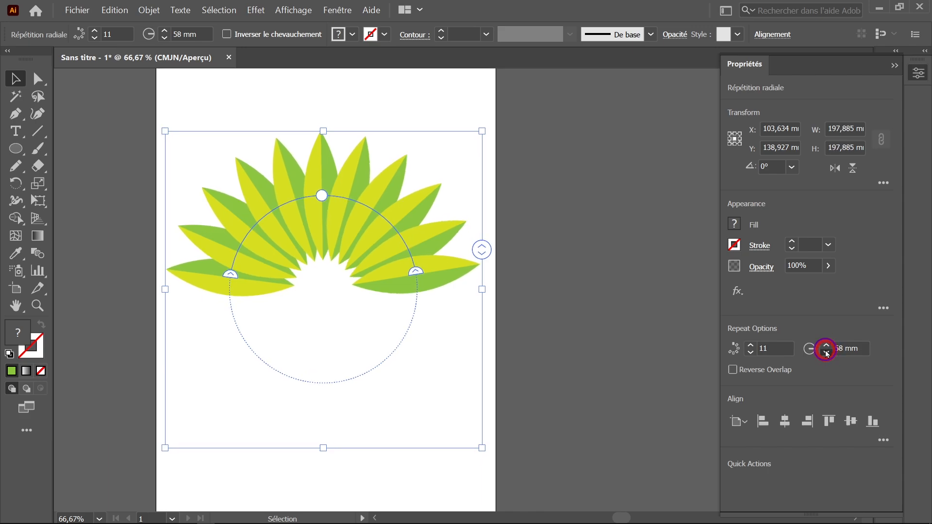
left_click(826, 352)
left_click(826, 352)
left_click(826, 352)
left_click(826, 351)
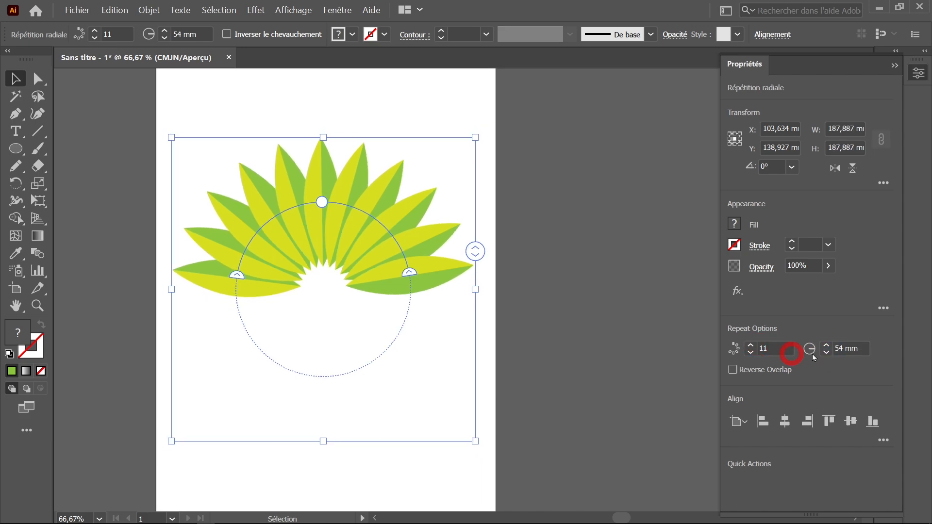
- Set the radial repeat to 12 instances and reverse the overlap of the leaves
left_click(751, 346)
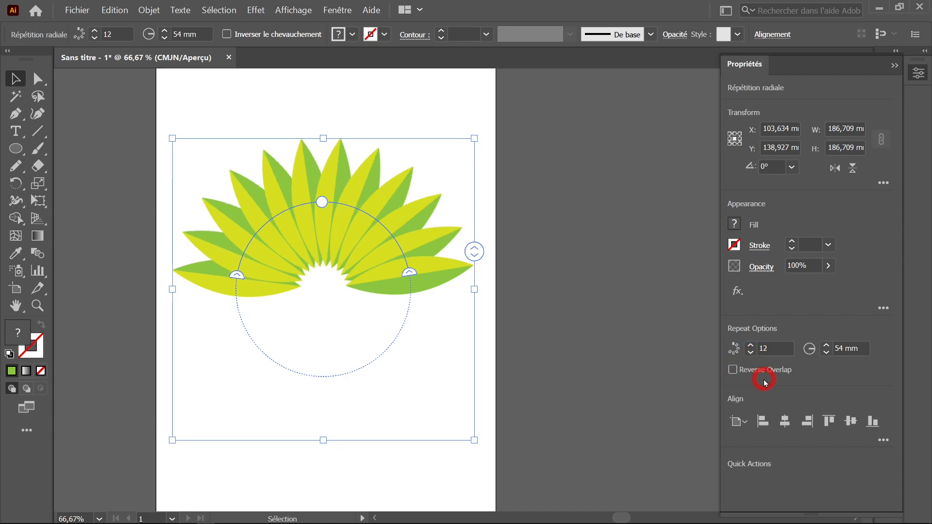
left_click(732, 370)
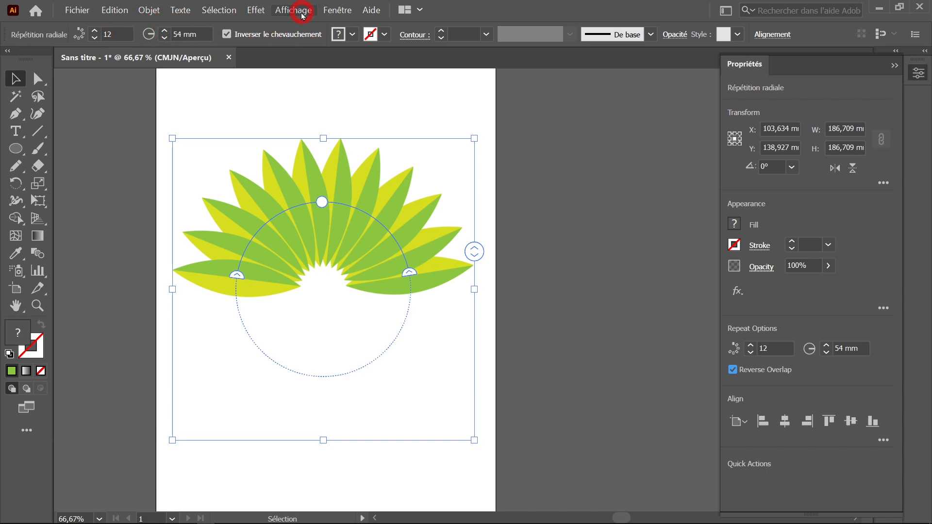
- Review the radial settings in the repeat options dialog and close it without changing anything
left_click(337, 10)
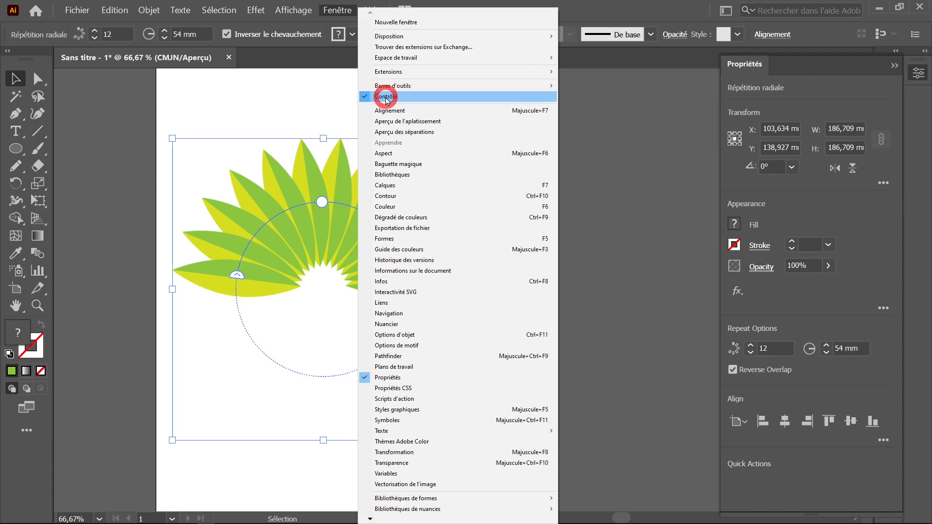
left_click(572, 55)
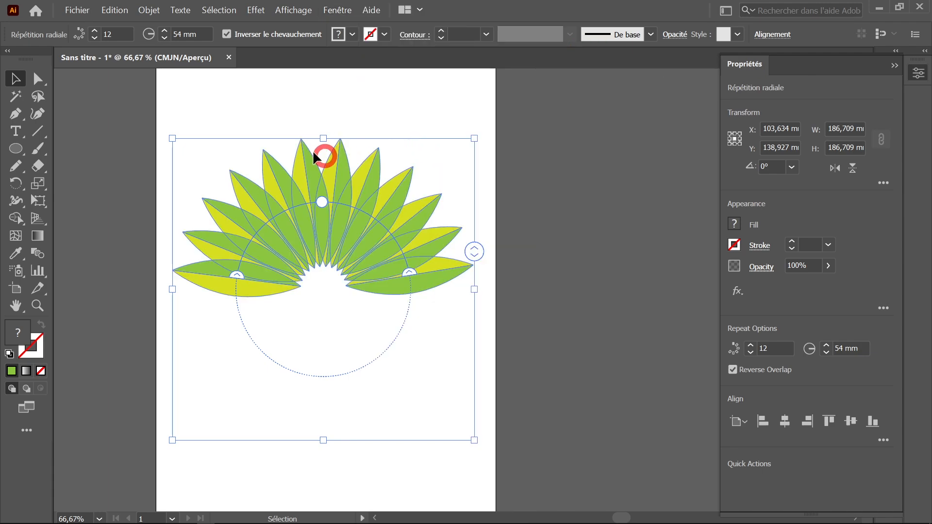
left_click(146, 10)
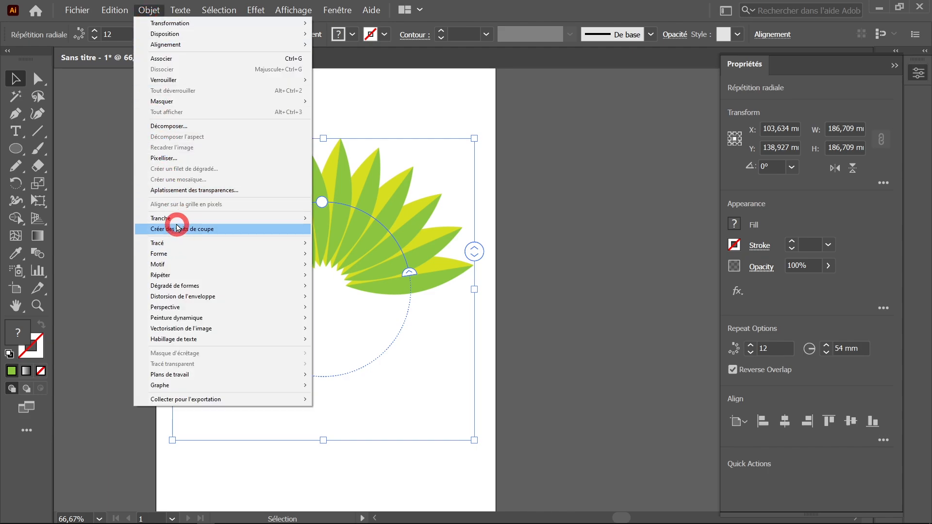
mouse_move(185, 275)
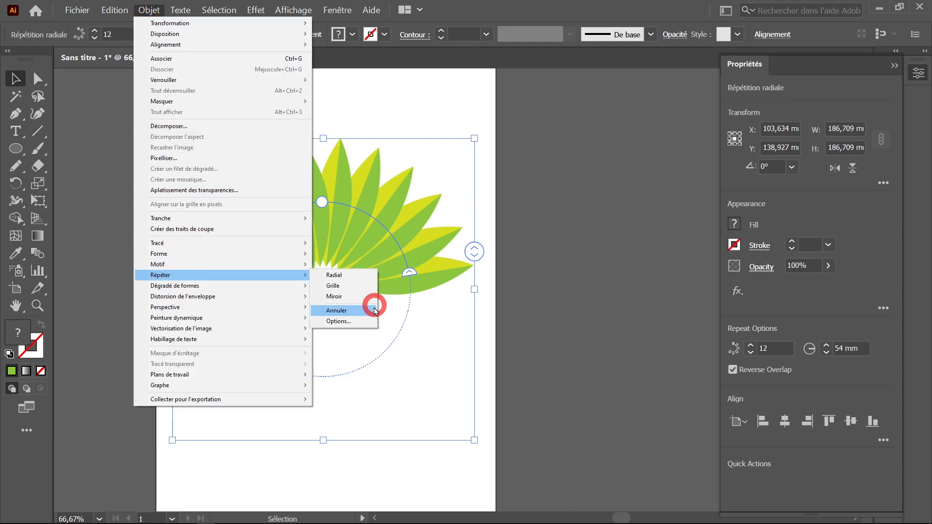
left_click(354, 320)
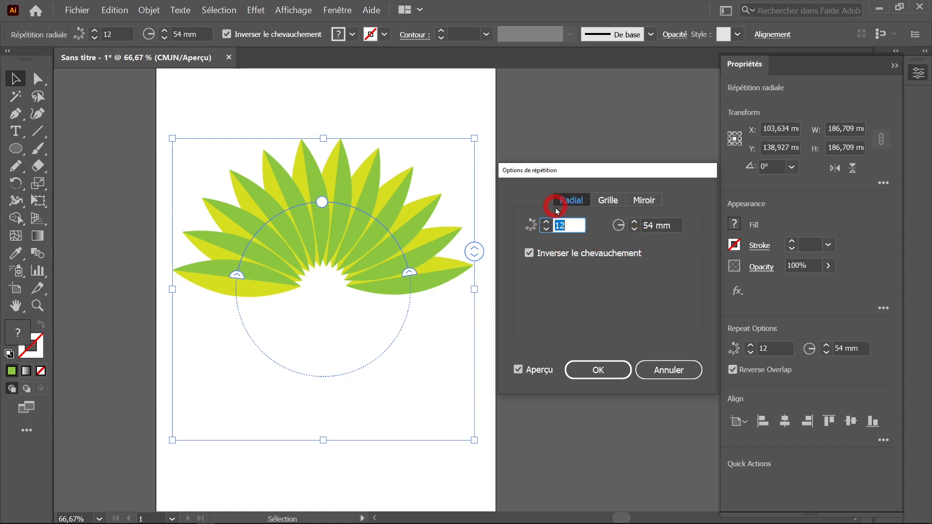
left_click(665, 367)
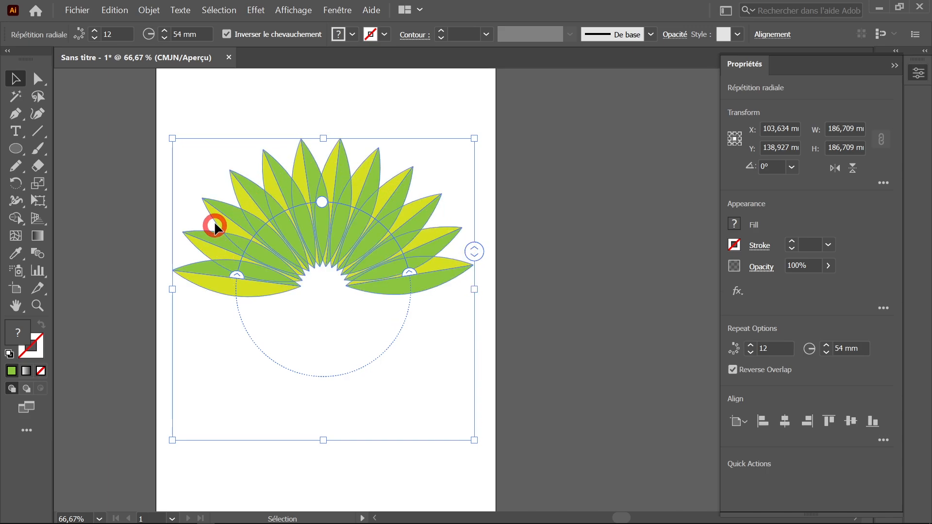
- Try to recolor the green half of the leaf blue (#415ec4) inside the isolated leaf group, and leave isolation mode
double_click(342, 170)
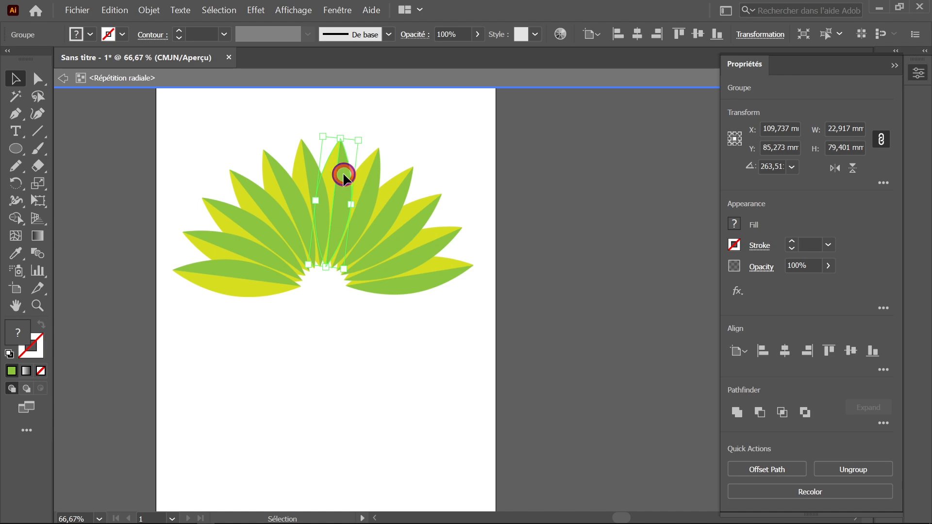
double_click(343, 176)
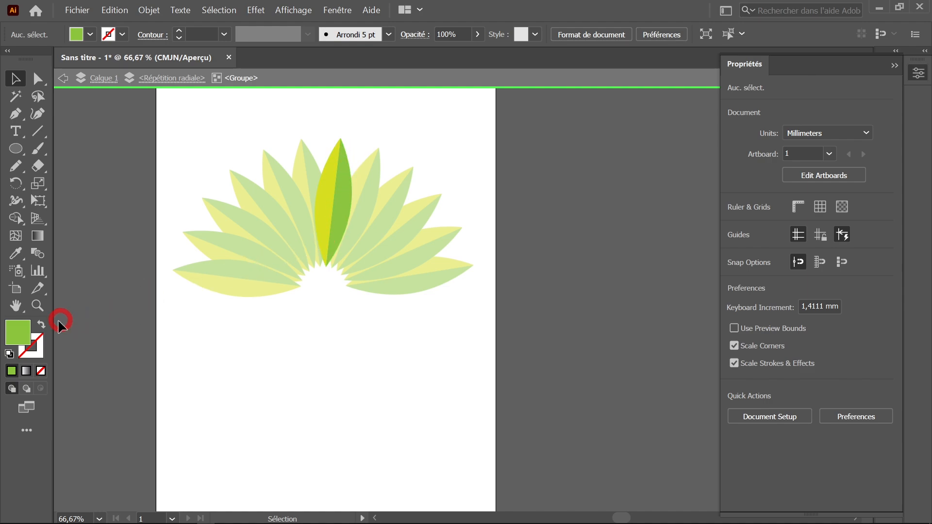
double_click(23, 333)
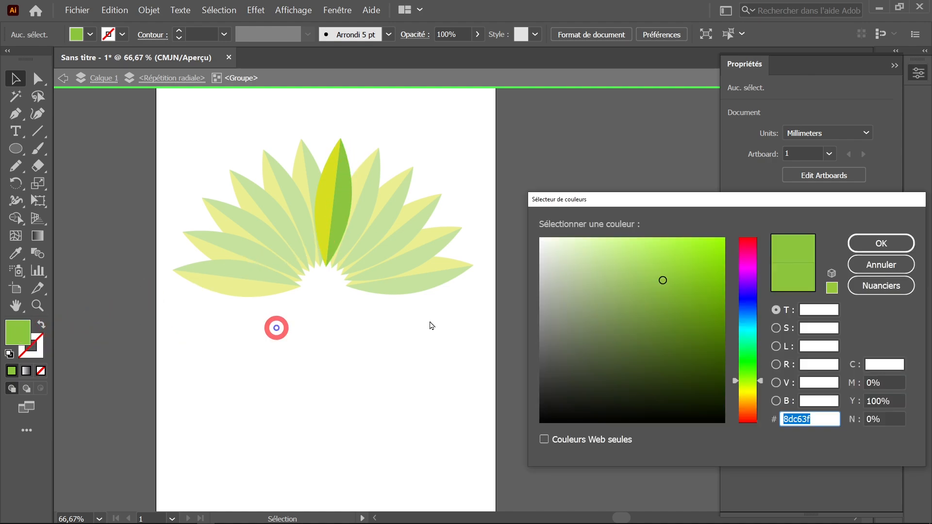
left_click_drag(749, 381, 755, 307)
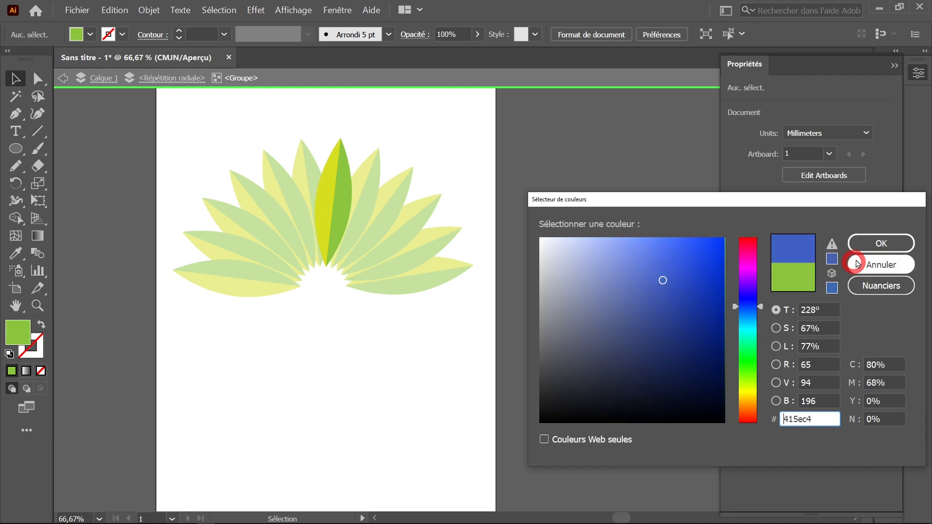
left_click(858, 243)
left_click(362, 77)
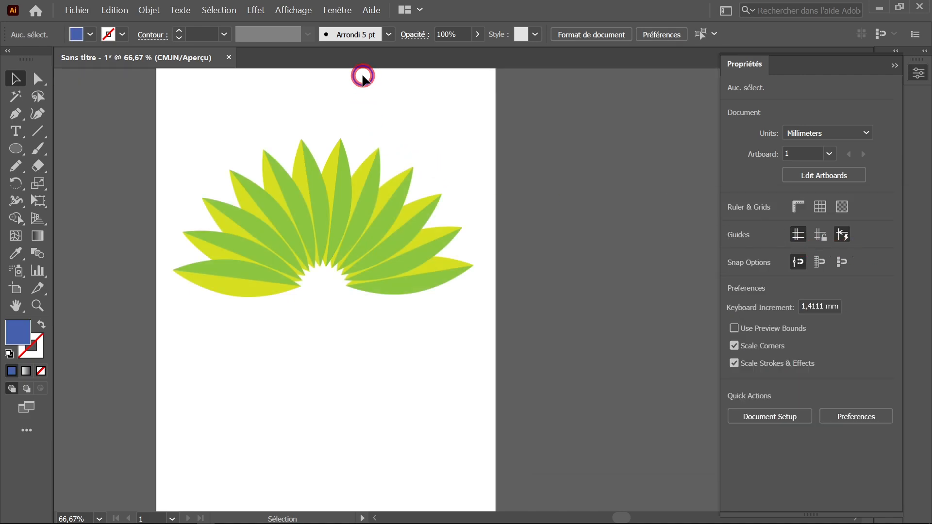
- Isolate the leaf group inside the radial repeat, change its green half's fill to blue, and exit isolation mode
double_click(339, 195)
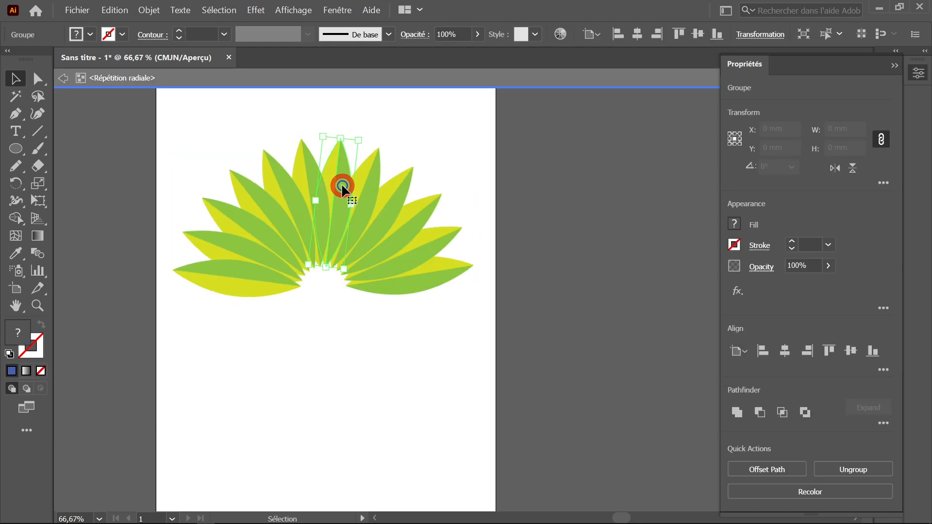
double_click(342, 183)
left_click(342, 183)
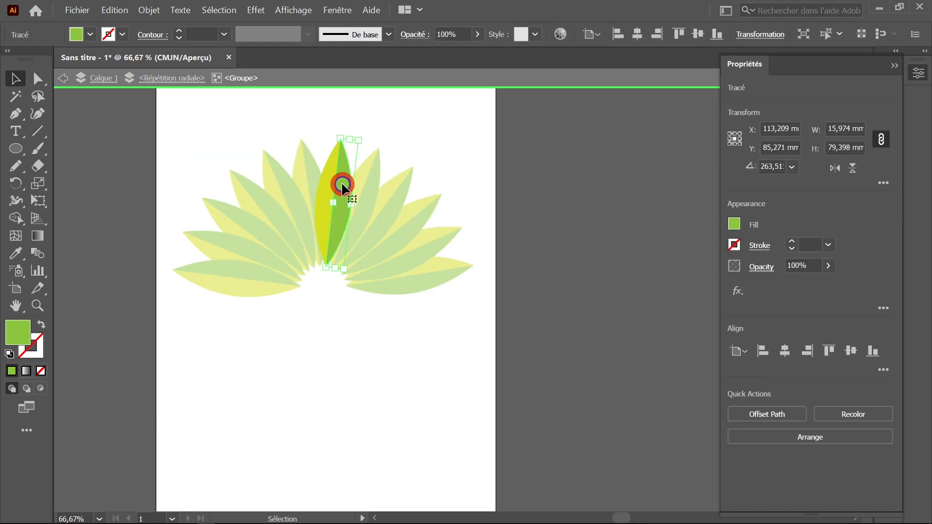
double_click(18, 330)
left_click_drag(741, 353, 747, 304)
key("Return")
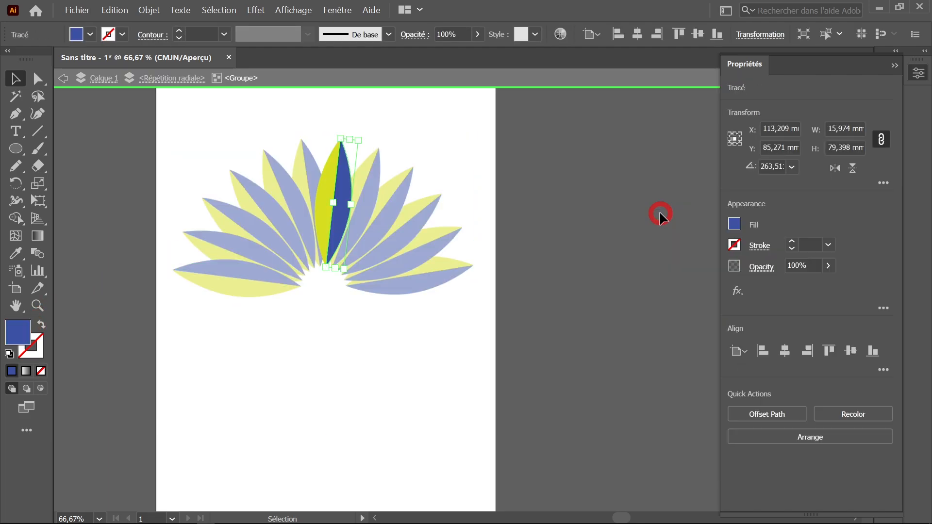
double_click(436, 112)
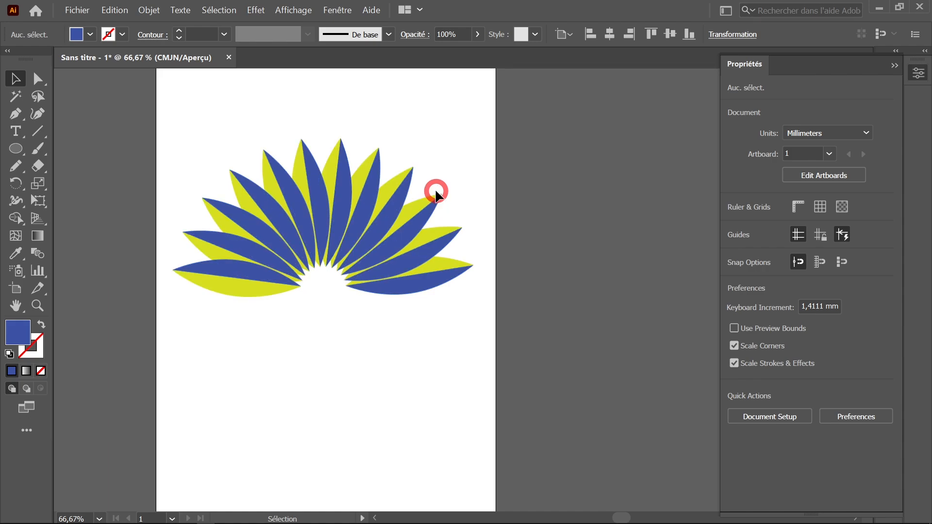
- Isolate the source leaf group inside the radial repeat, move it up and outward to the right, and exit isolation mode
left_click(340, 174)
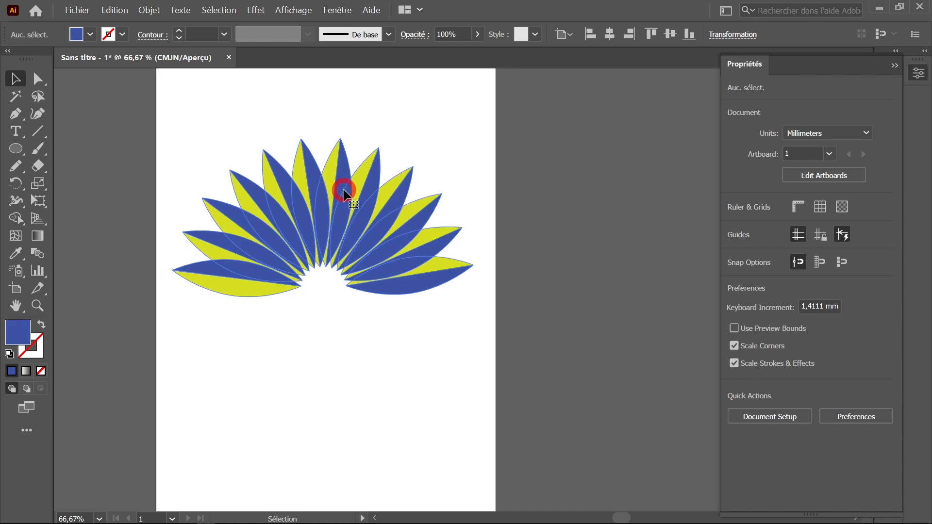
double_click(343, 185)
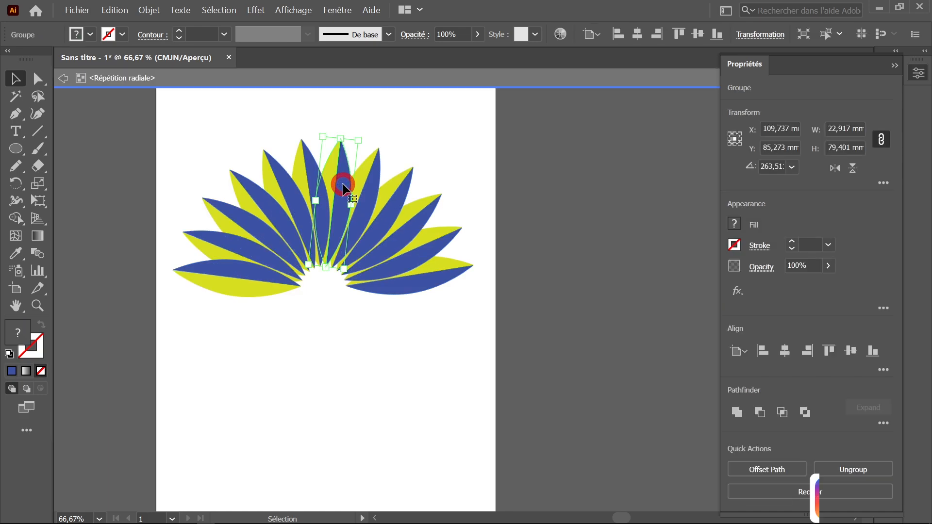
left_click_drag(359, 152, 378, 124)
left_click(37, 78)
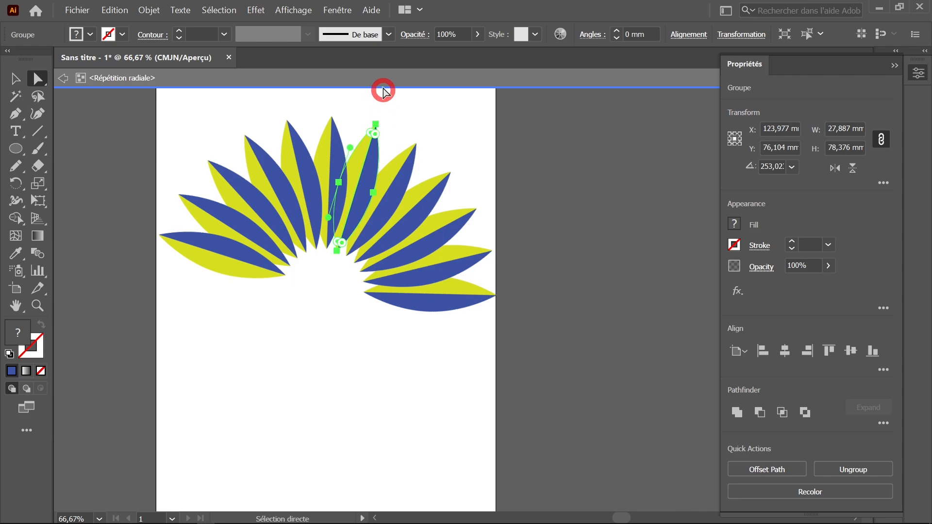
left_click(379, 80)
double_click(369, 165)
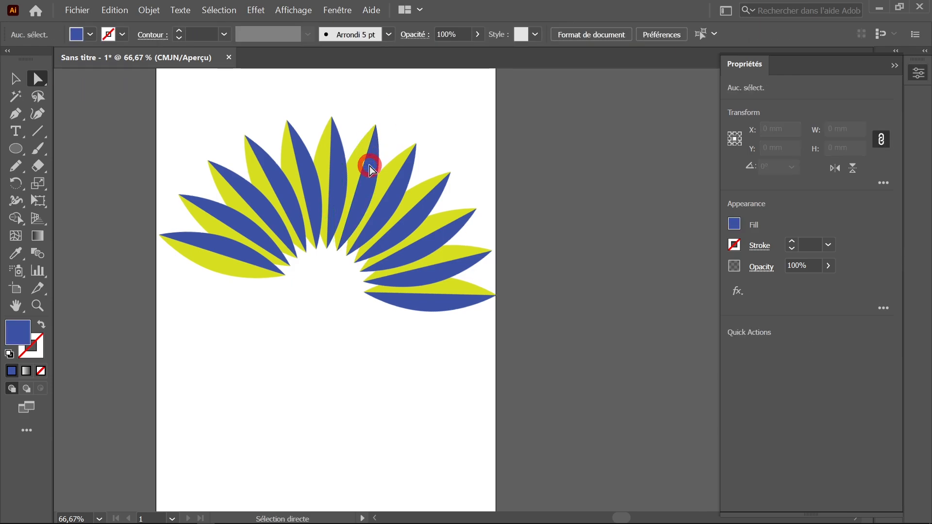
left_click(350, 197)
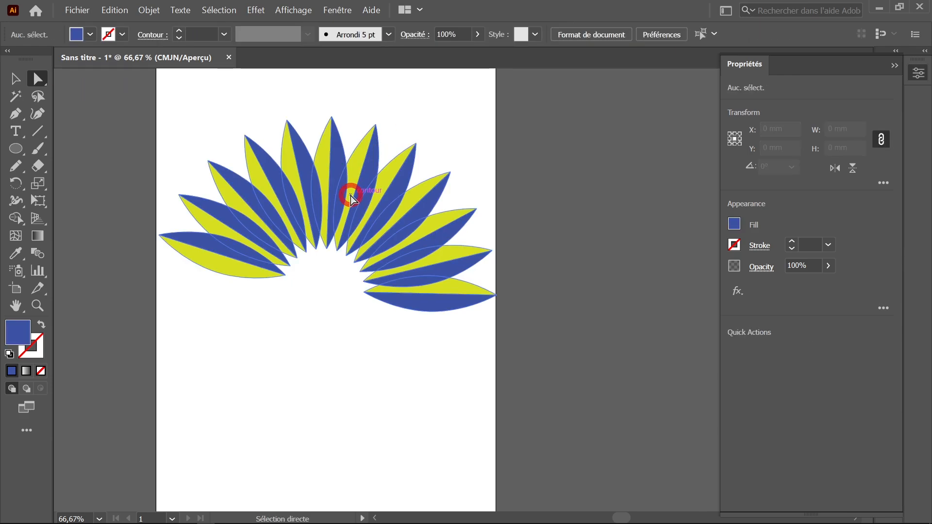
left_click(257, 11)
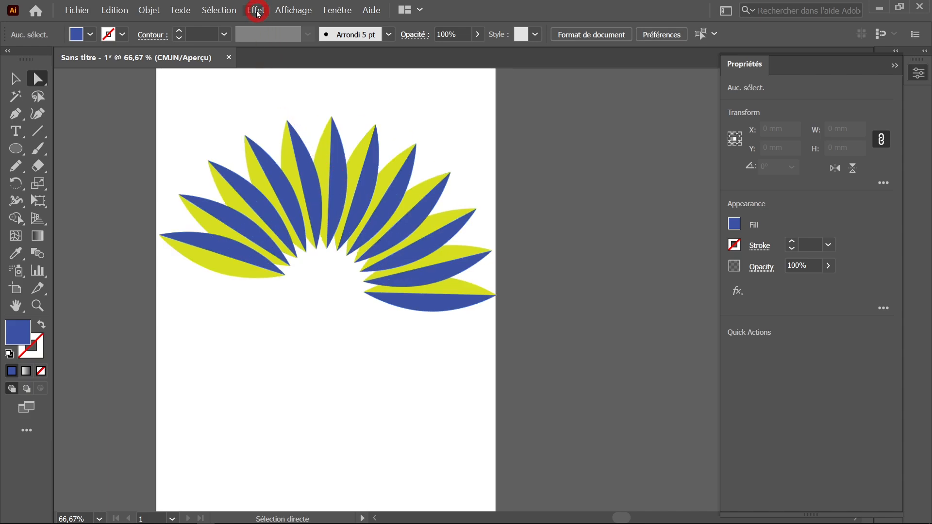
left_click(372, 205)
left_click(362, 204)
left_click(74, 108)
key("v")
- Extend the visible arc of the radial repeat all the way round to form a full ring of 24 leaves
left_click(333, 189)
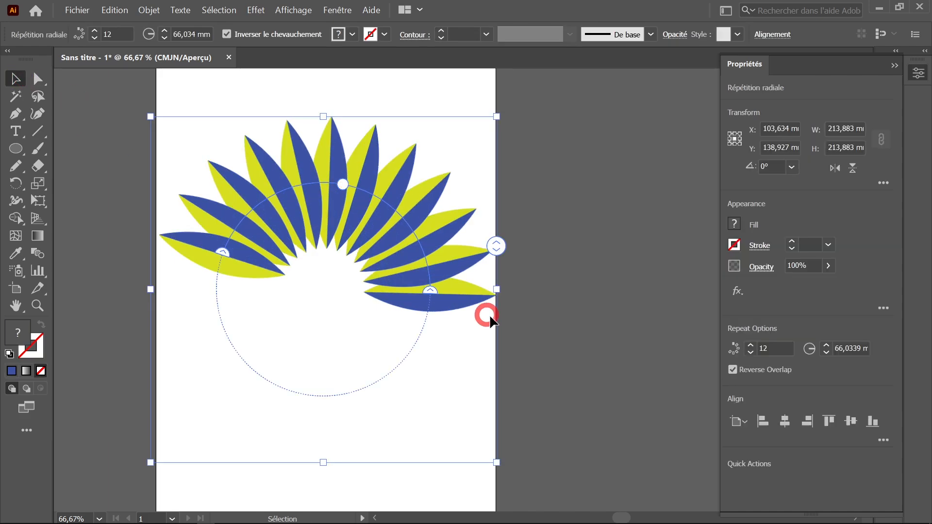
left_click_drag(481, 251, 283, 289)
left_click(550, 214)
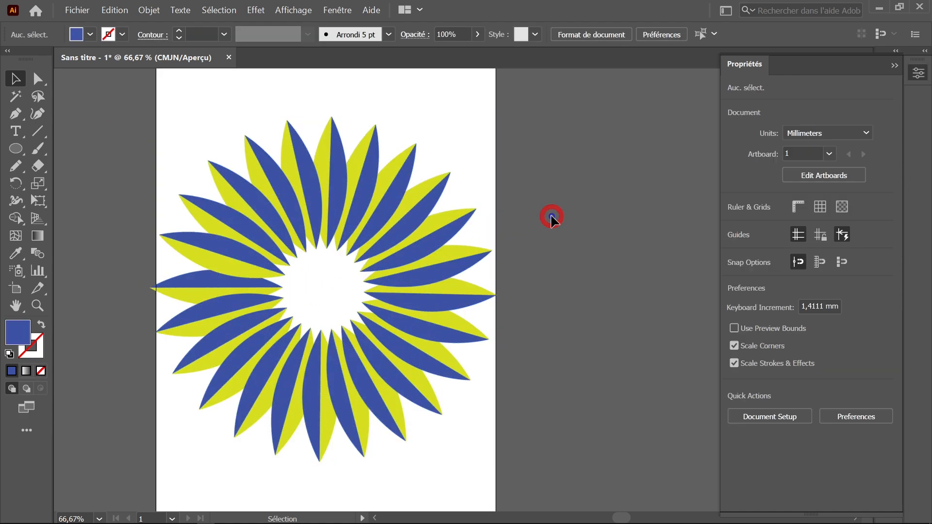
- Scale the radial repeat down to about 199 mm wide and reposition it within the artboard
left_click(453, 219)
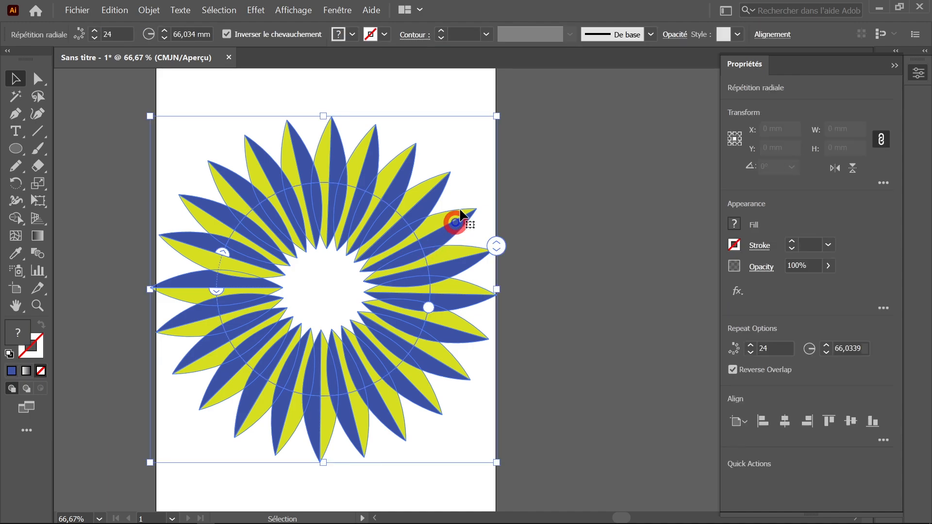
left_click_drag(499, 120, 475, 133)
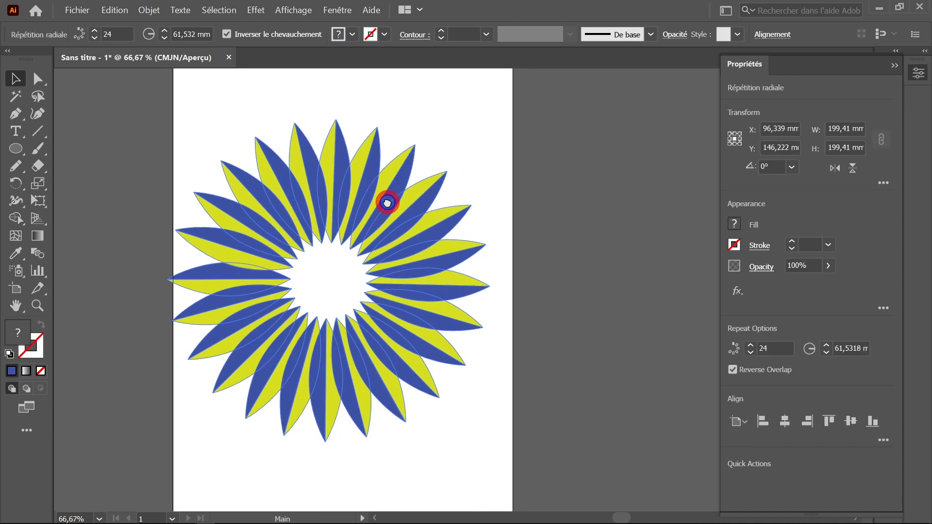
mouse_move(365, 220)
left_mouse_down()
mouse_move(409, 210)
mouse_move(379, 214)
left_mouse_up()
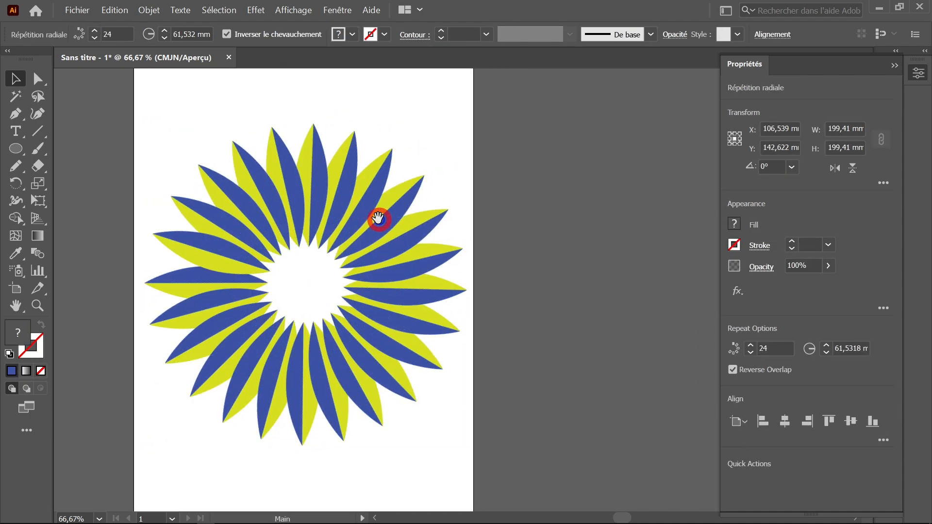
- Expand the radial repeat with the object and fill options (Objet, Fond) enabled, and deselect it
left_click(149, 9)
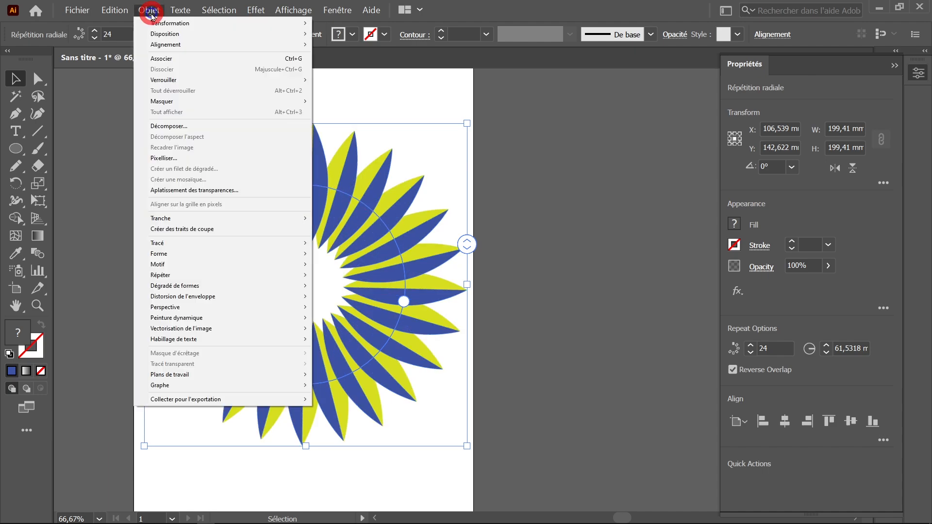
left_click(167, 126)
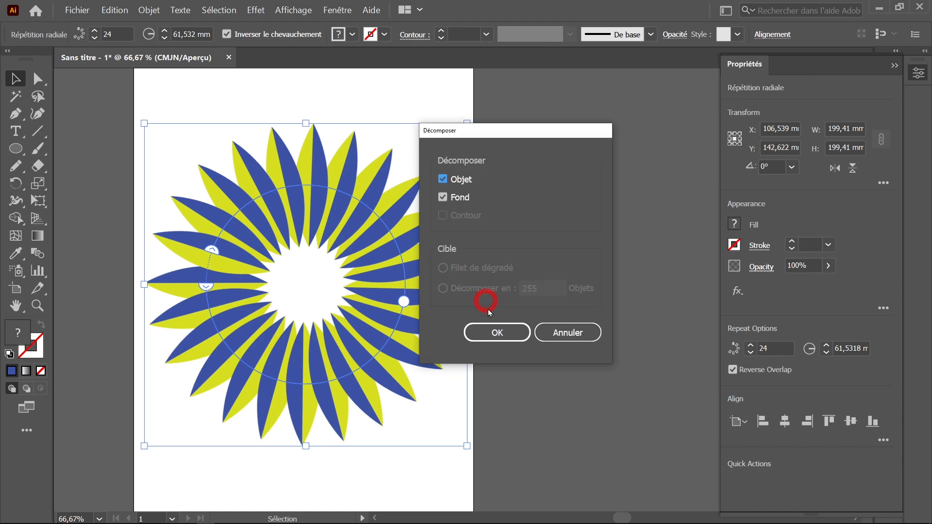
left_click(497, 333)
left_click(343, 166)
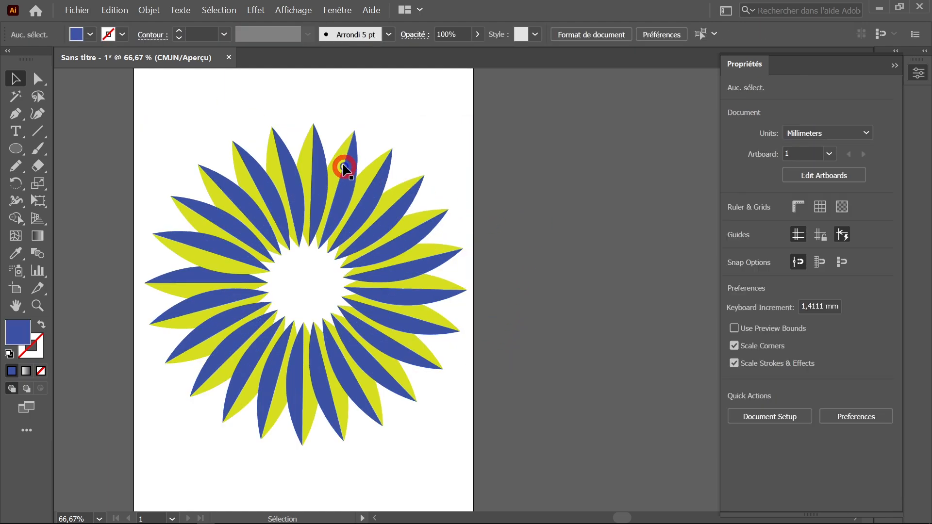
- Try moving one leaf out of the expanded flower in isolation mode, undo the move, and exit isolation mode
left_click(355, 152)
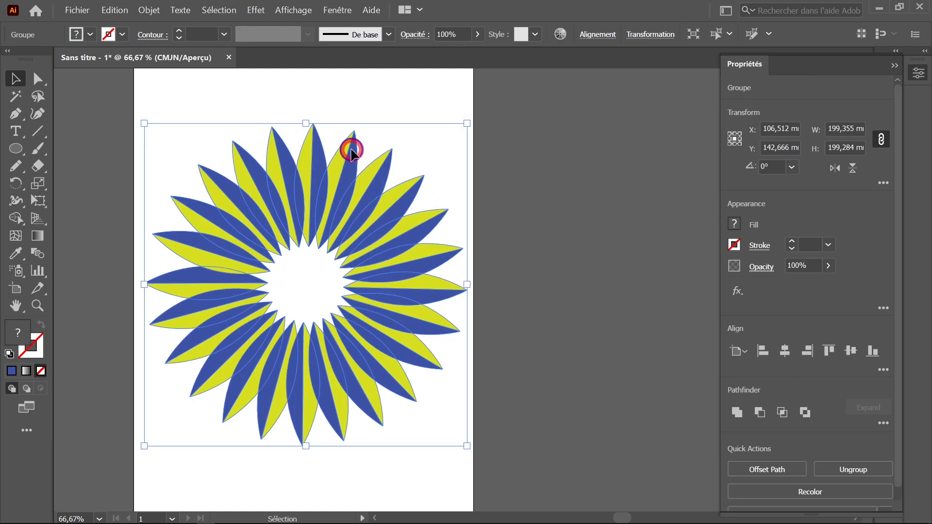
double_click(351, 150)
left_click_drag(351, 151, 417, 143)
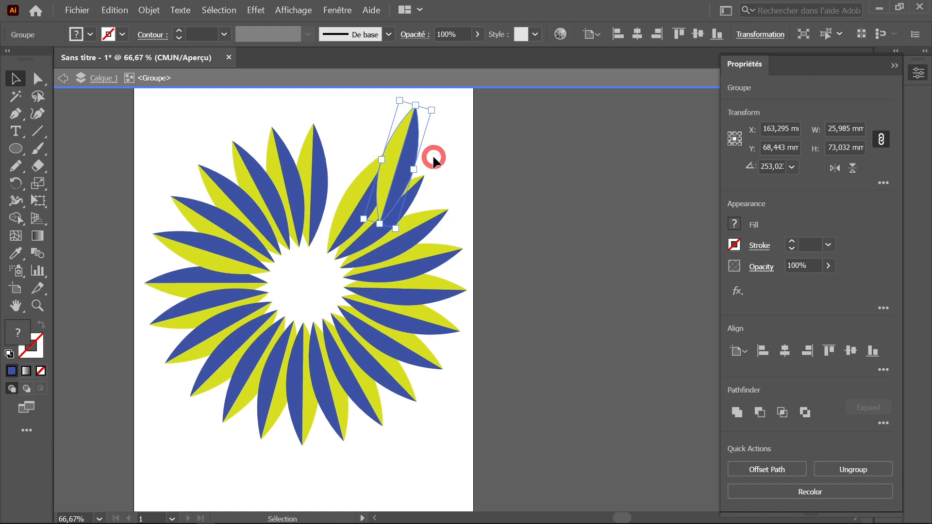
key("ctrl+z")
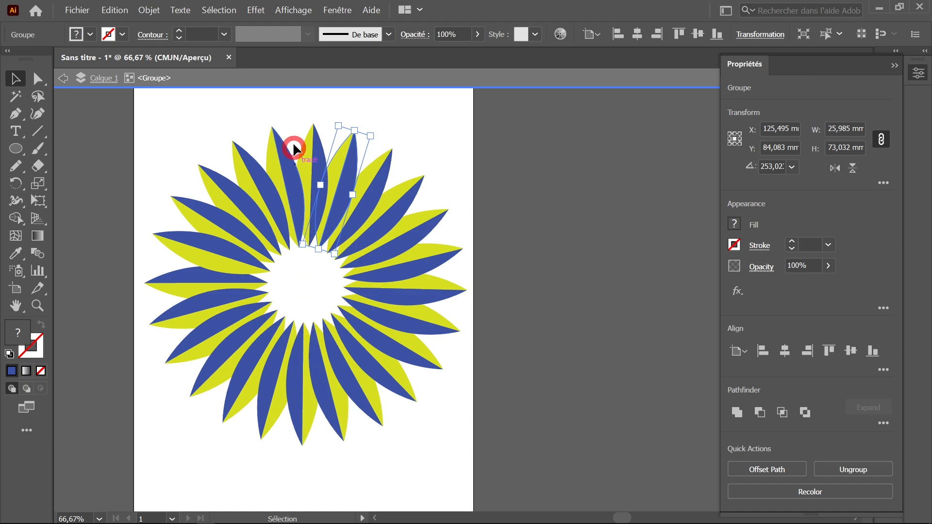
left_click(283, 76)
- Delete the whole expanded flower from the artboard
left_click(261, 109)
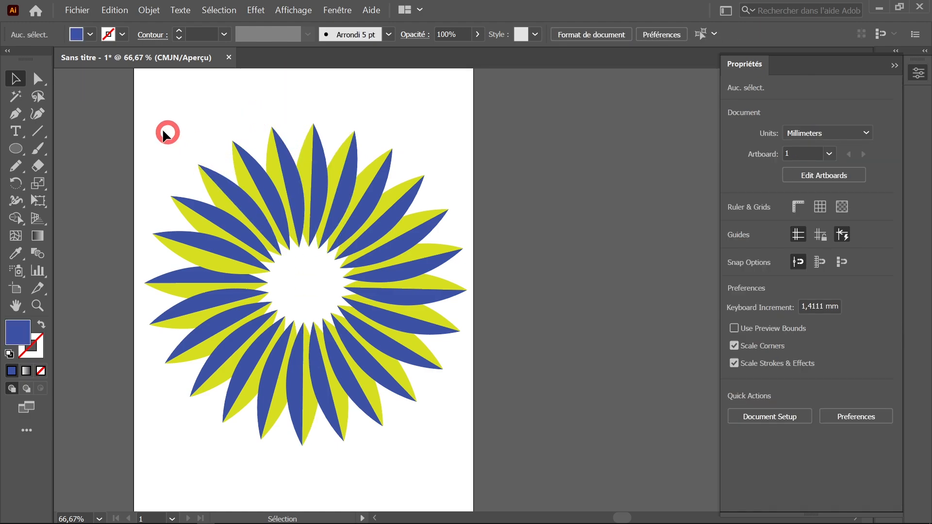
left_click_drag(156, 126, 451, 430)
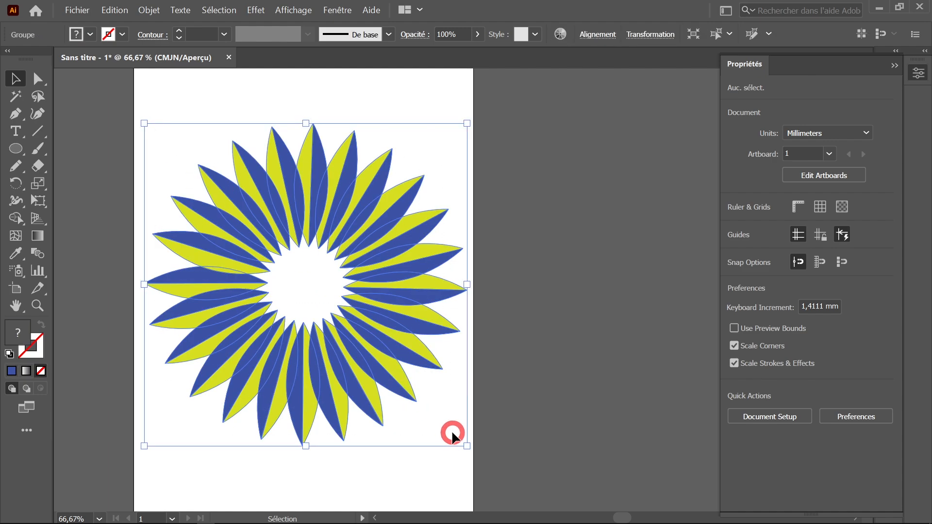
key("Delete")
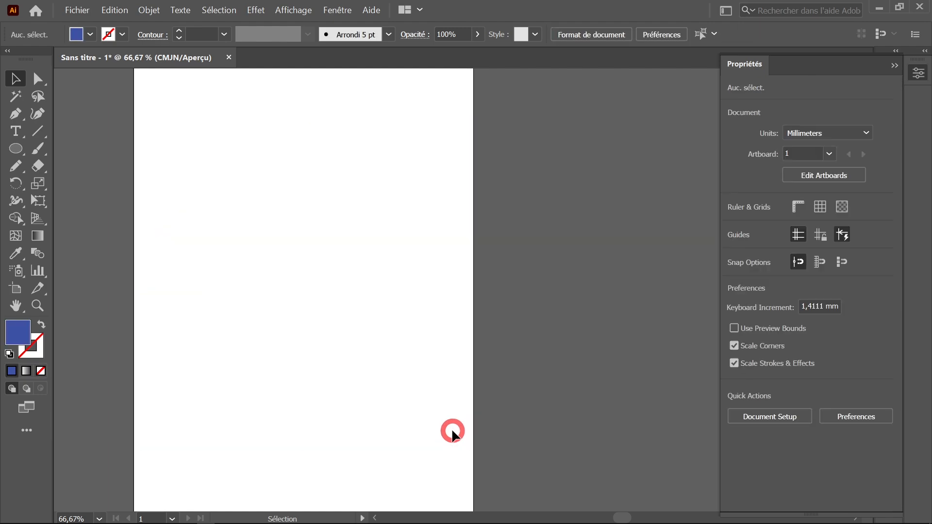
- Place an instance of the beetle symbol from the symbol library on the upper part of the artboard
left_click(337, 10)
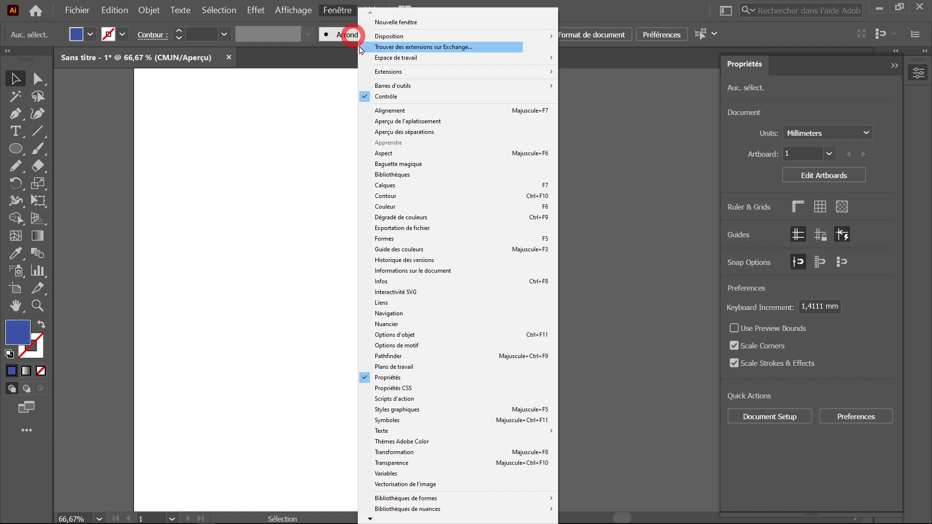
left_click(388, 420)
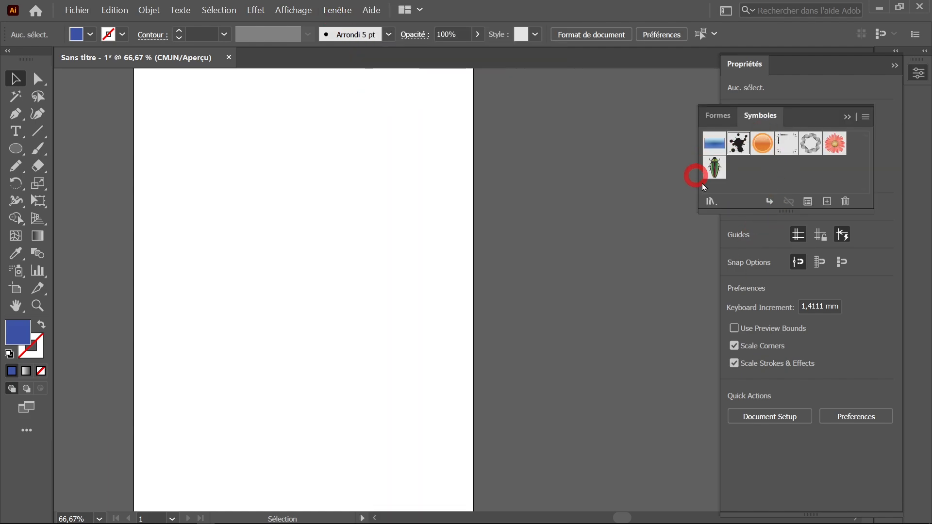
left_click(711, 202)
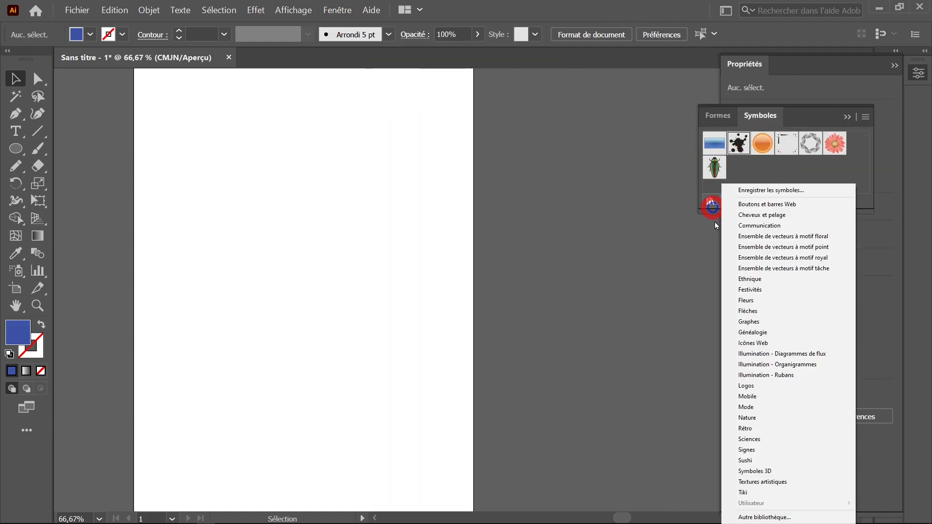
left_click(762, 156)
left_click(712, 171)
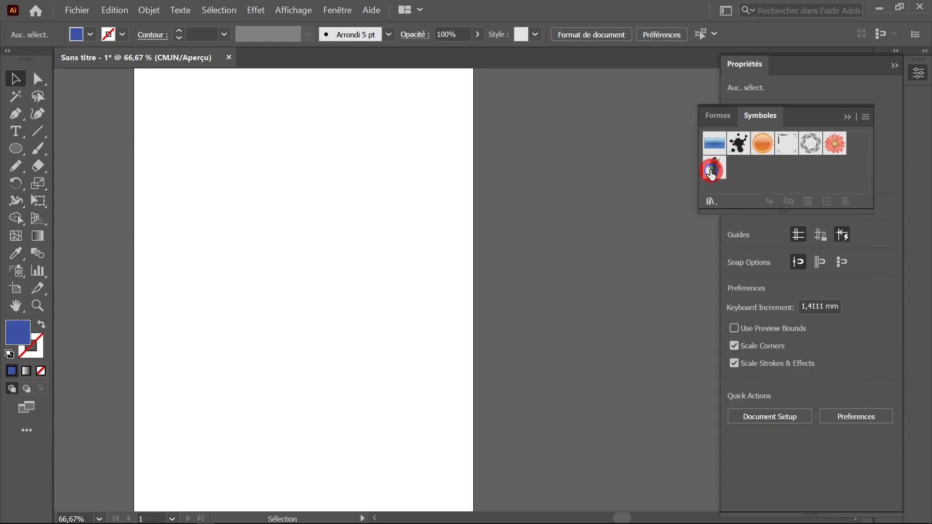
left_click_drag(717, 173, 409, 166)
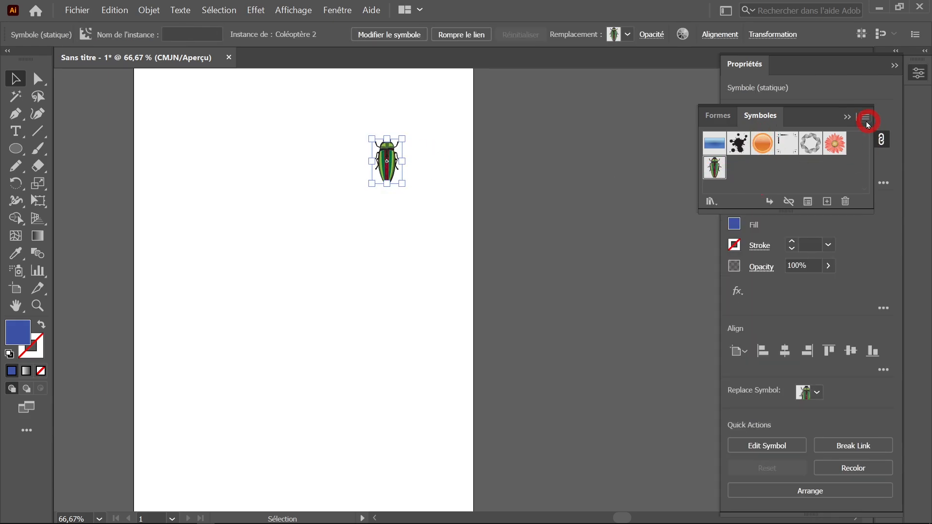
left_click(847, 118)
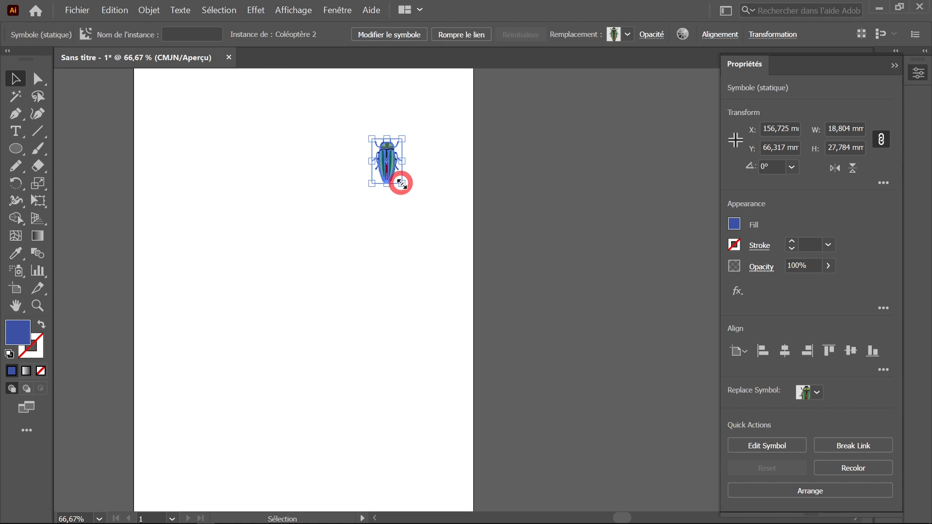
- Enlarge the beetle symbol to about 41 × 60 mm and move it slightly up near the artboard's upper right
left_click_drag(401, 183, 434, 238)
left_click_drag(420, 204, 407, 173)
left_click(450, 146)
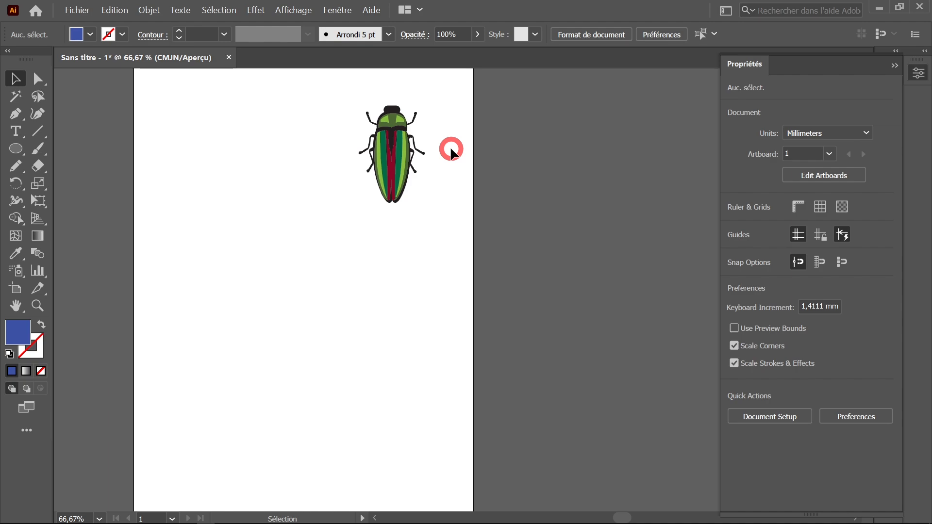
- Create a grid repeat from the beetle symbol and move the grid into the middle of the artboard
left_click(402, 158)
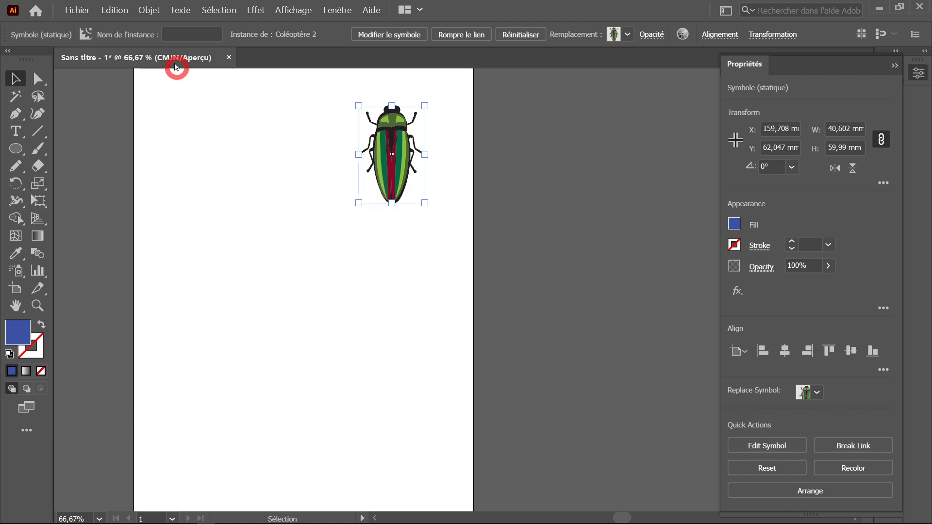
left_click(150, 12)
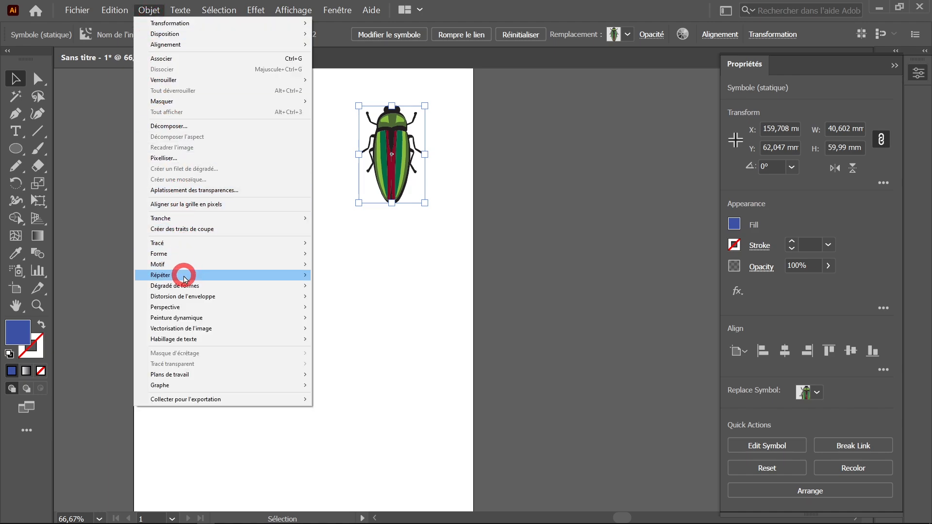
mouse_move(182, 274)
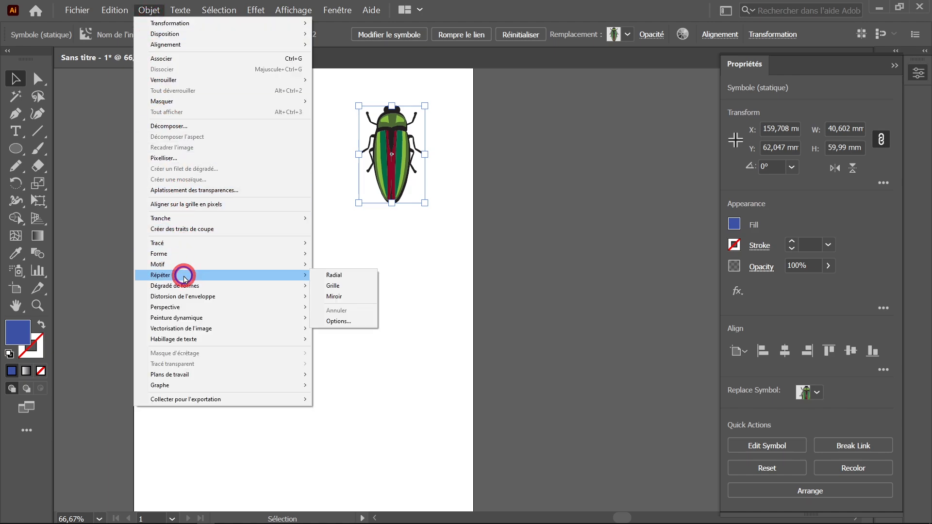
left_click(358, 290)
left_click_drag(456, 175, 311, 199)
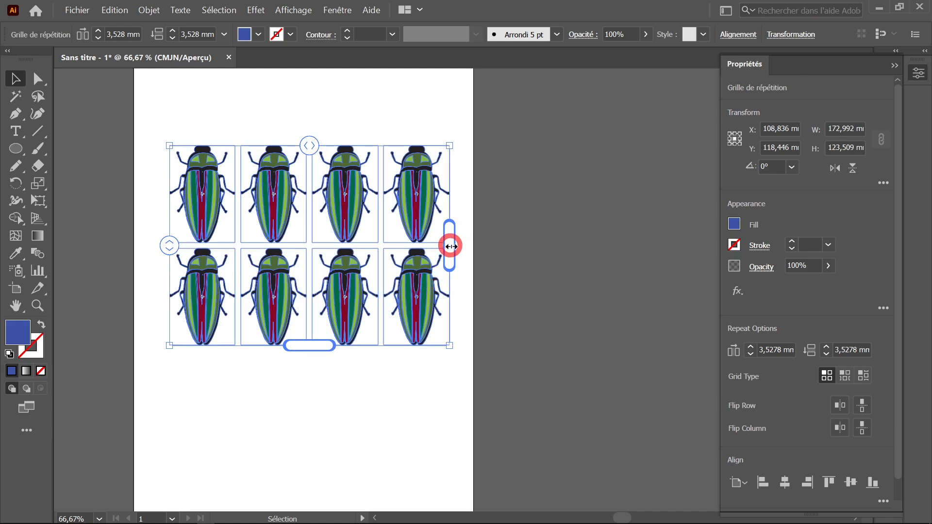
- Extend the beetle grid to three rows of four and adjust its spacing to about 3.52 mm horizontally and 5.49 mm vertically
mouse_move(451, 246)
left_mouse_down()
mouse_move(600, 252)
mouse_move(453, 241)
left_mouse_up()
left_click_drag(312, 346, 313, 452)
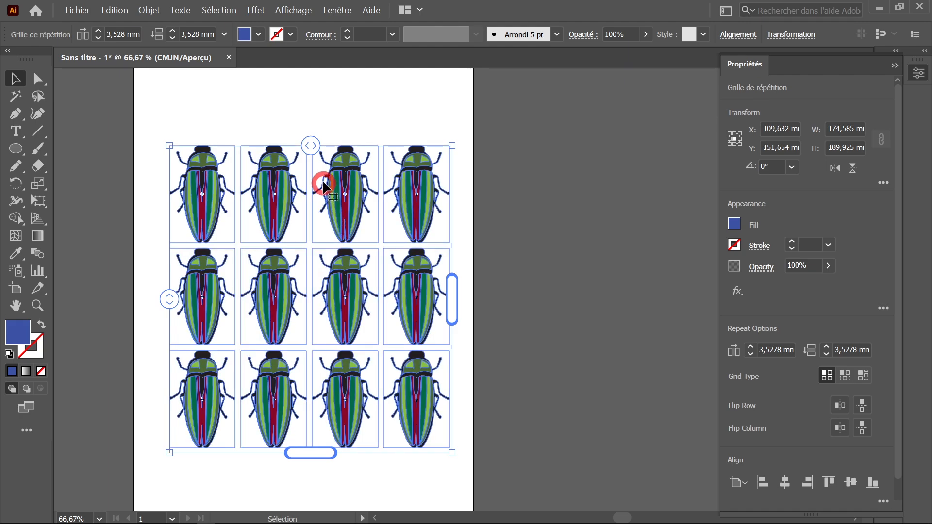
mouse_move(312, 148)
left_mouse_down()
mouse_move(384, 152)
mouse_move(310, 151)
left_mouse_up()
mouse_move(169, 298)
left_mouse_down()
mouse_move(170, 241)
mouse_move(168, 347)
mouse_move(171, 306)
left_mouse_up()
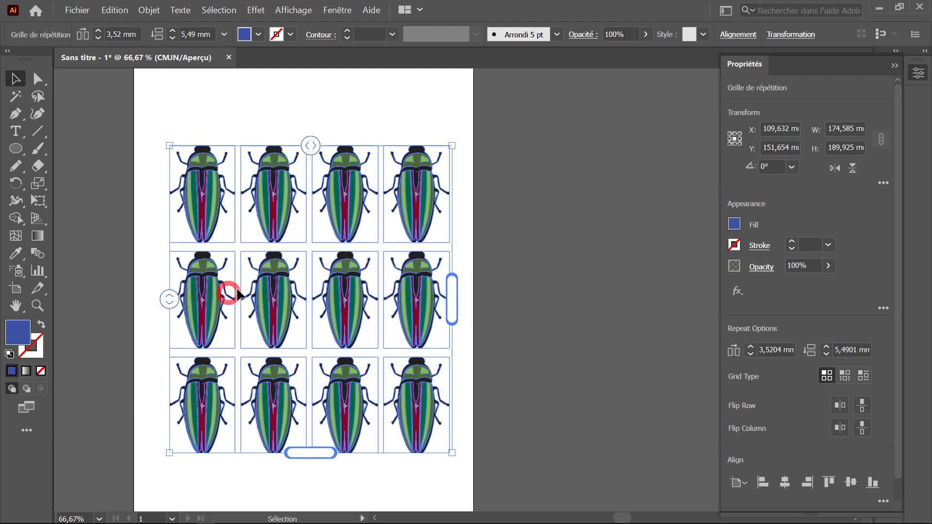
- Move the beetle grid higher on the artboard and scale it down to about 171 × 186 mm
left_click_drag(293, 297, 284, 272)
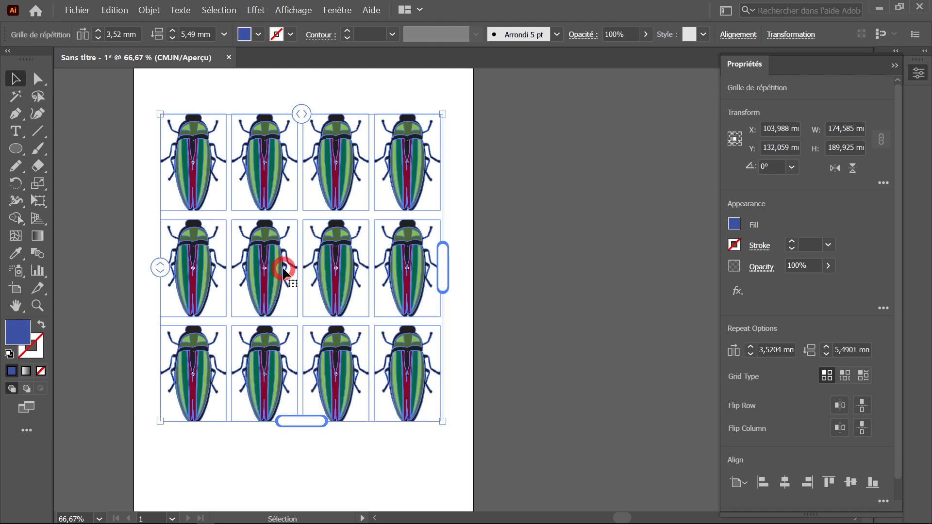
mouse_move(444, 423)
left_mouse_down()
mouse_move(337, 296)
mouse_move(340, 284)
mouse_move(436, 416)
left_mouse_up()
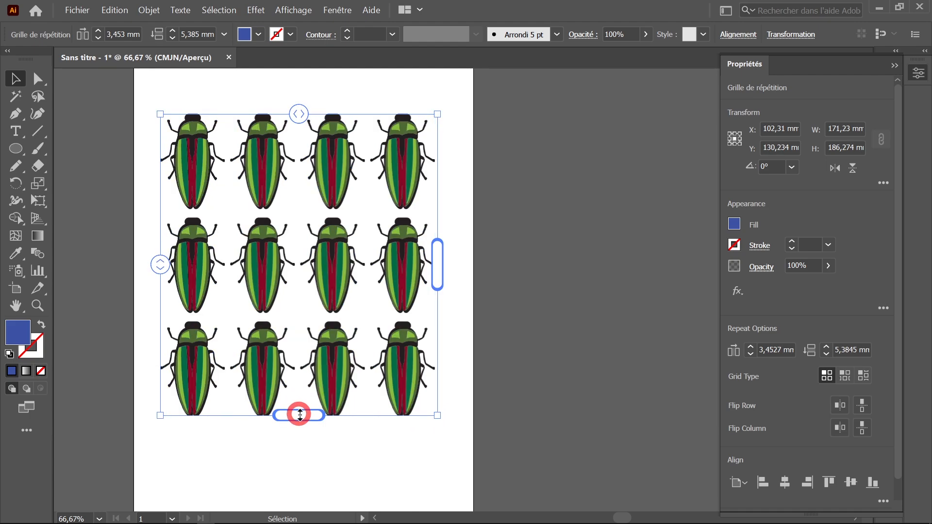
- Extend the beetle grid slightly downward and scale it proportionally to about 169 × 187 mm
left_click_drag(299, 414, 299, 421)
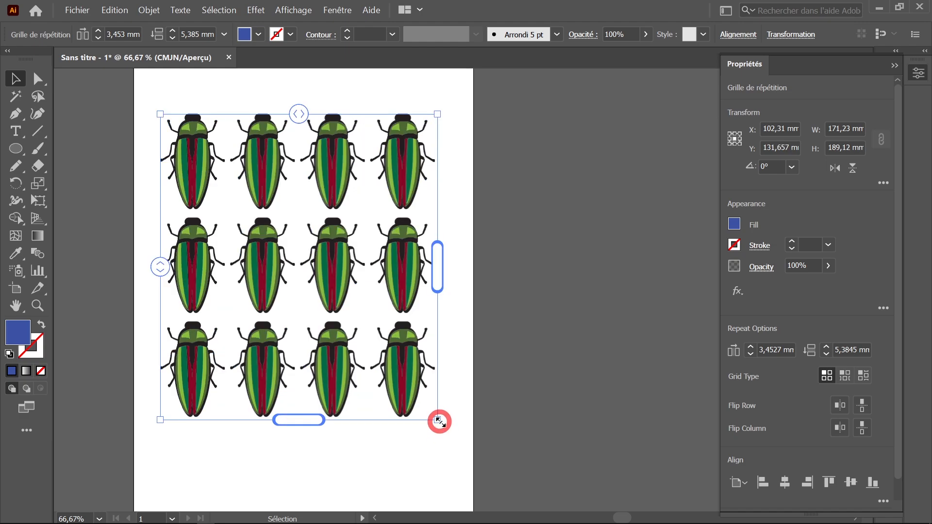
mouse_move(439, 422)
left_mouse_down()
mouse_move(364, 333)
mouse_move(434, 417)
left_mouse_up()
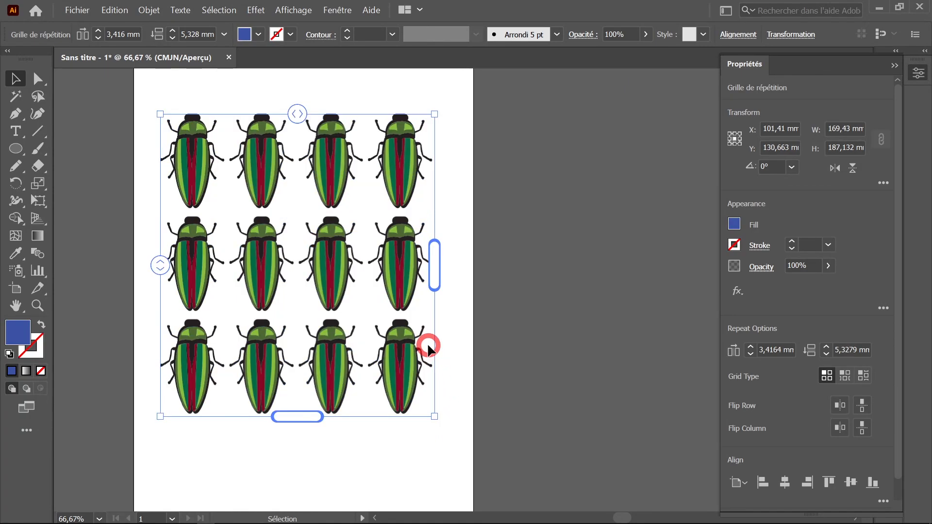
- Set the beetle grid's horizontal spacing to 3 mm and its vertical spacing to 4 mm
left_click(752, 347)
left_click(752, 347)
left_click(751, 355)
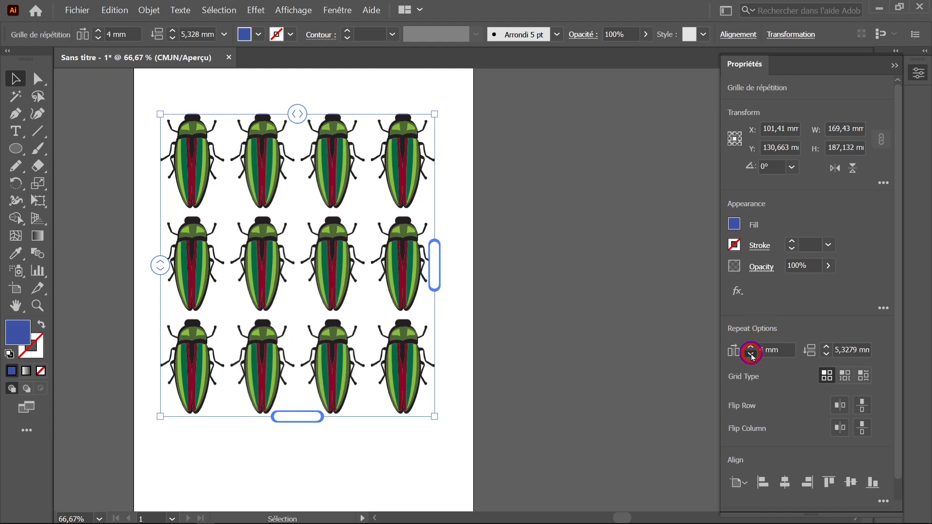
left_click(751, 356)
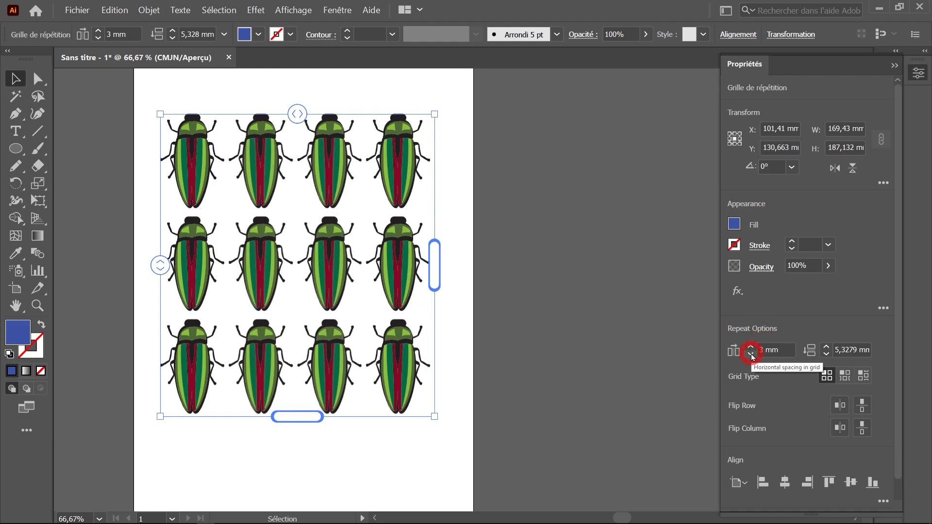
left_click(826, 347)
left_click(827, 355)
left_click(826, 354)
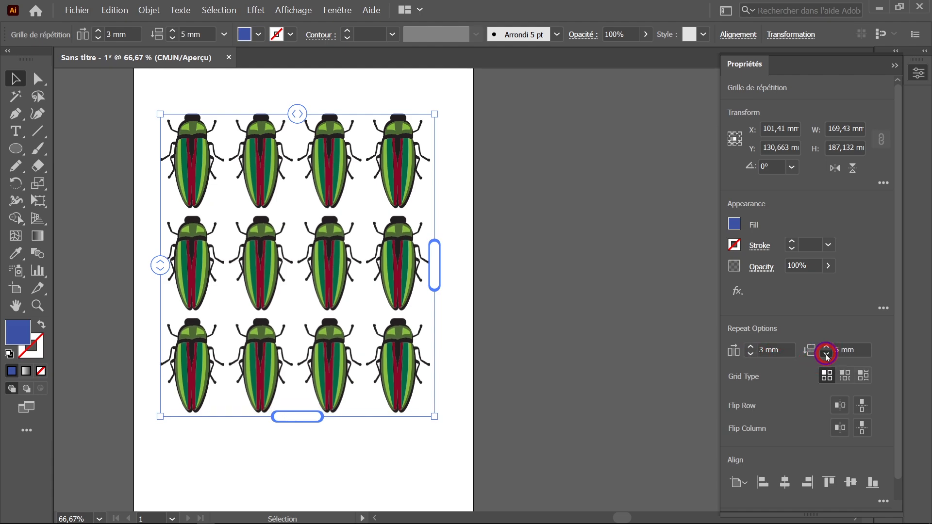
left_click(827, 355)
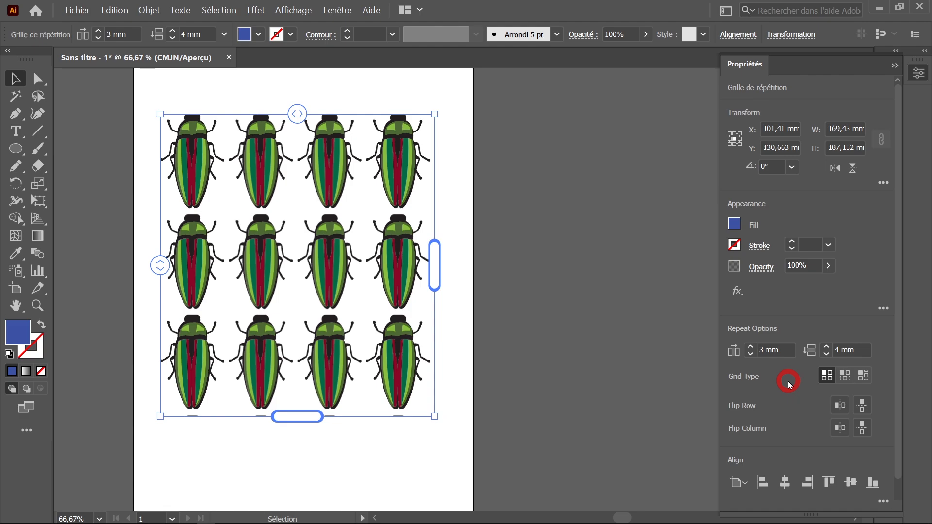
- Try the Brick by Row layout on the beetle grid and settle on Brick by Column as the grid type
left_click(845, 376)
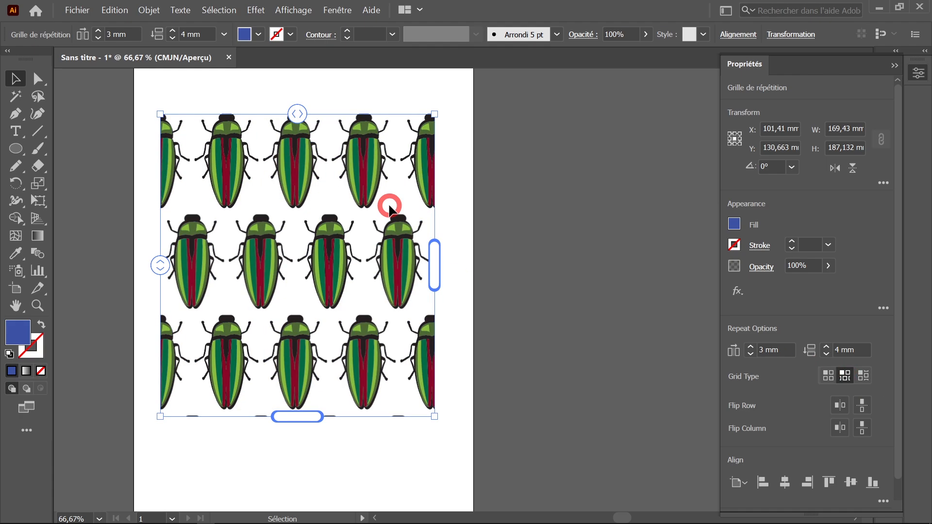
left_click(839, 403)
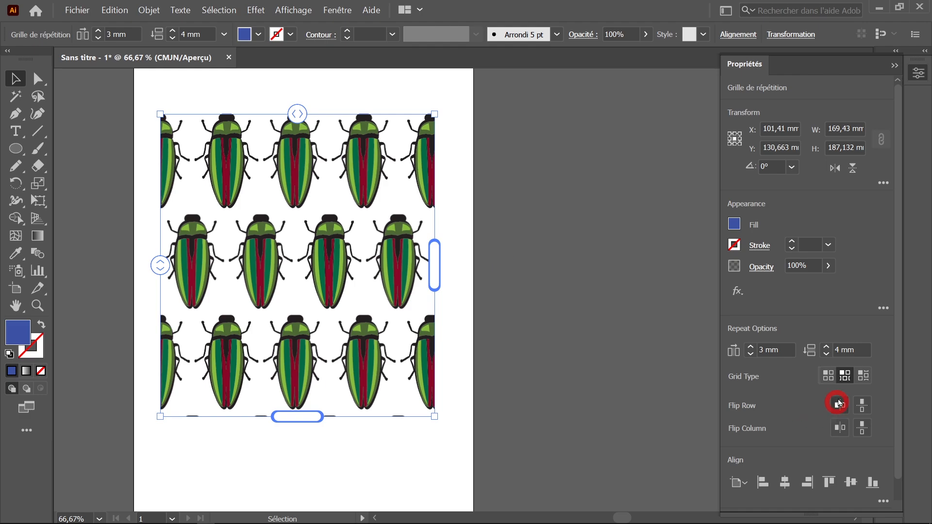
left_click(864, 376)
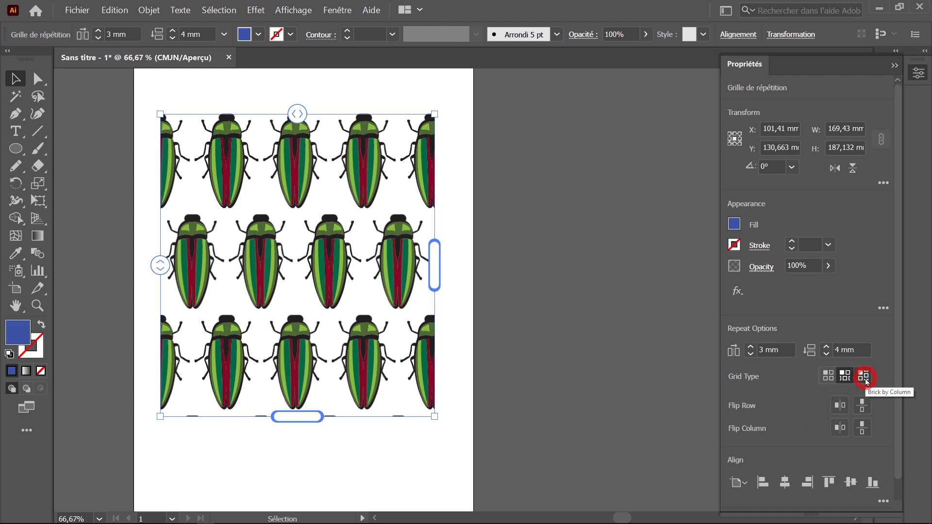
left_click(865, 379)
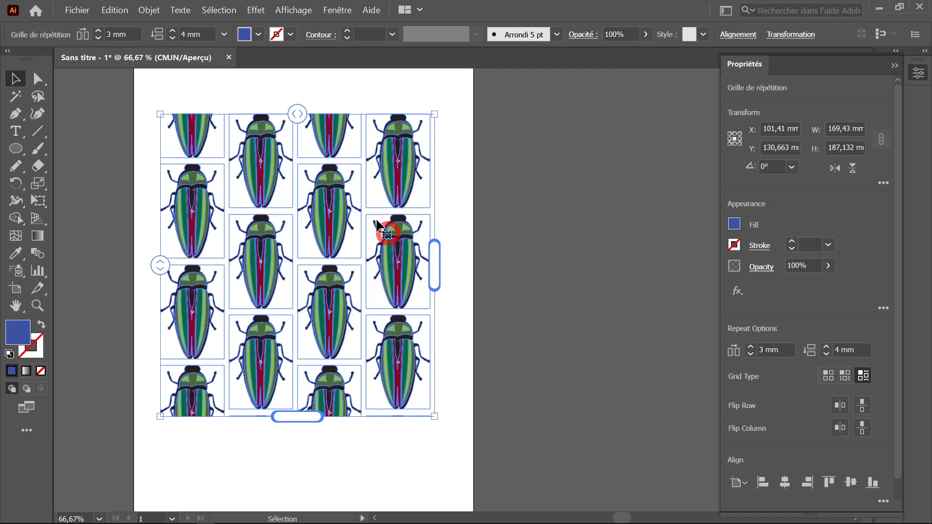
- Compare the beetle grid with and without the horizontal row flip, and leave the flip enabled
left_click(841, 409)
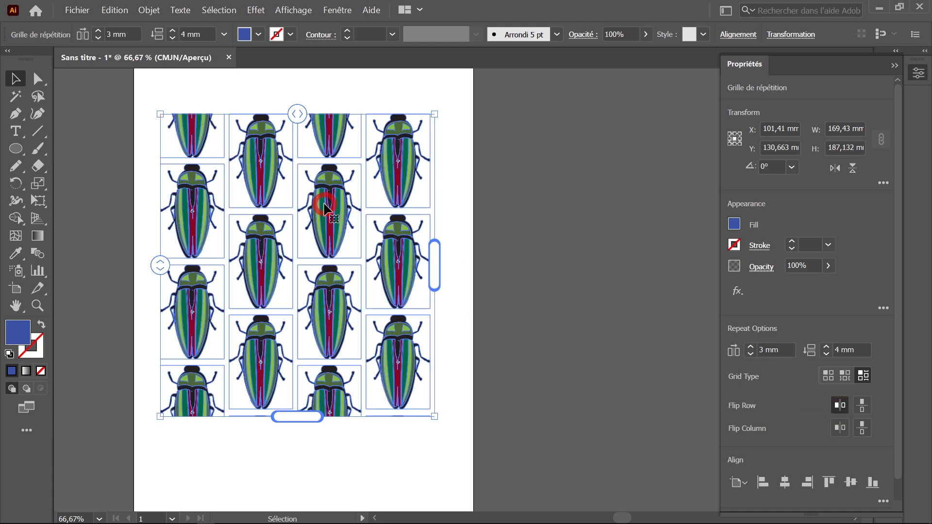
scroll(332, 208, "up", 1)
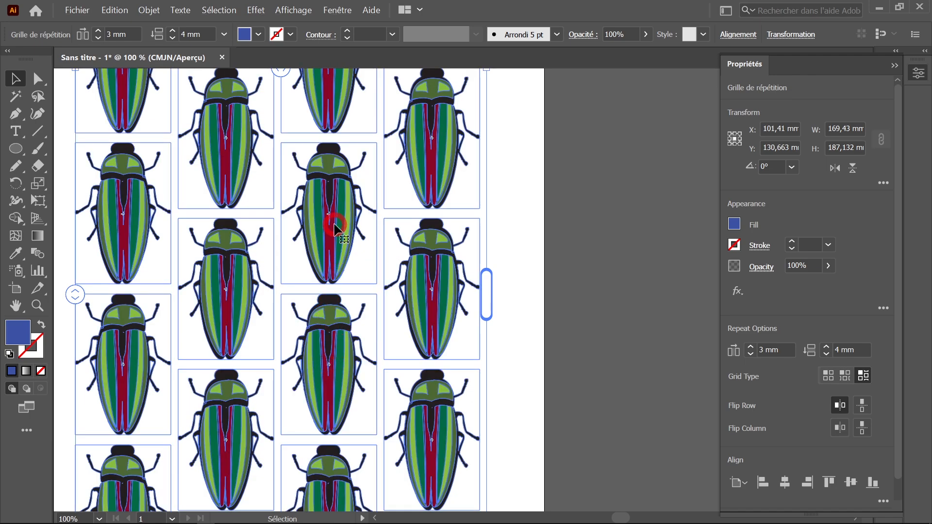
left_click(840, 405)
left_click(840, 406)
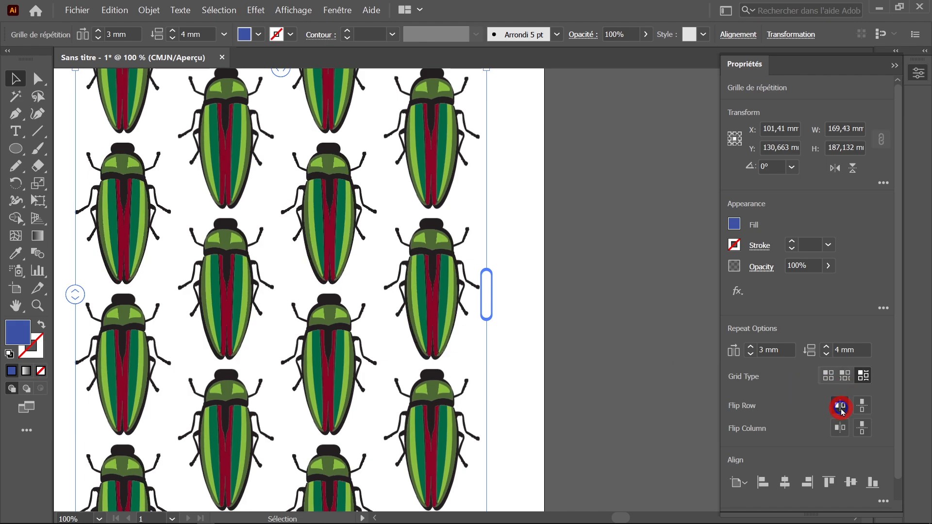
left_click(840, 405)
left_click(840, 406)
left_click(840, 405)
left_click(840, 406)
left_click(840, 405)
left_click(839, 406)
left_click(839, 405)
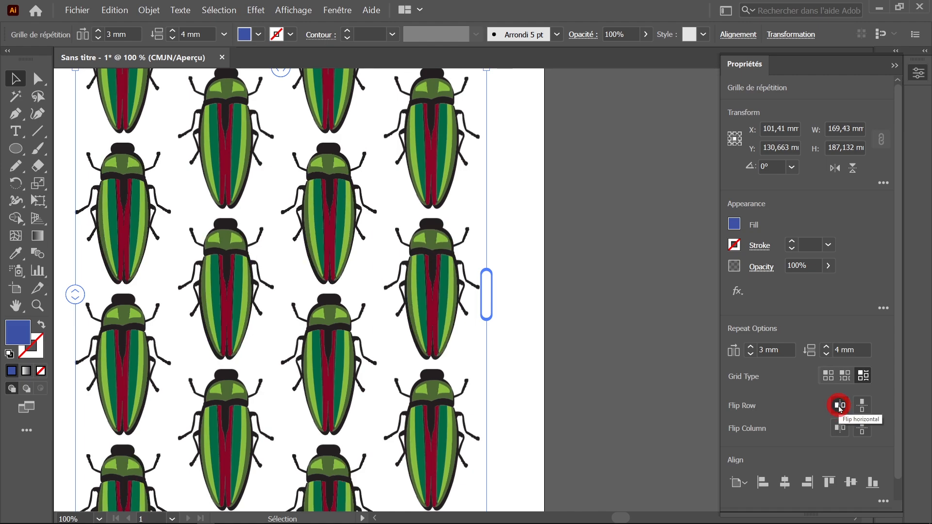
- Flip the grid's columns horizontally and vertically, trying the vertical row flip but leaving it disabled
left_click(864, 406)
key("ctrl+minus")
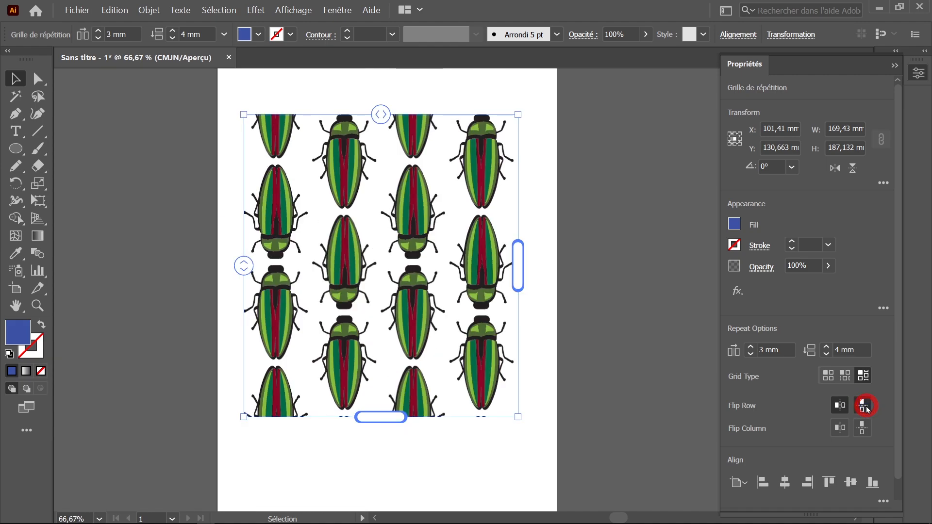
left_click(843, 429)
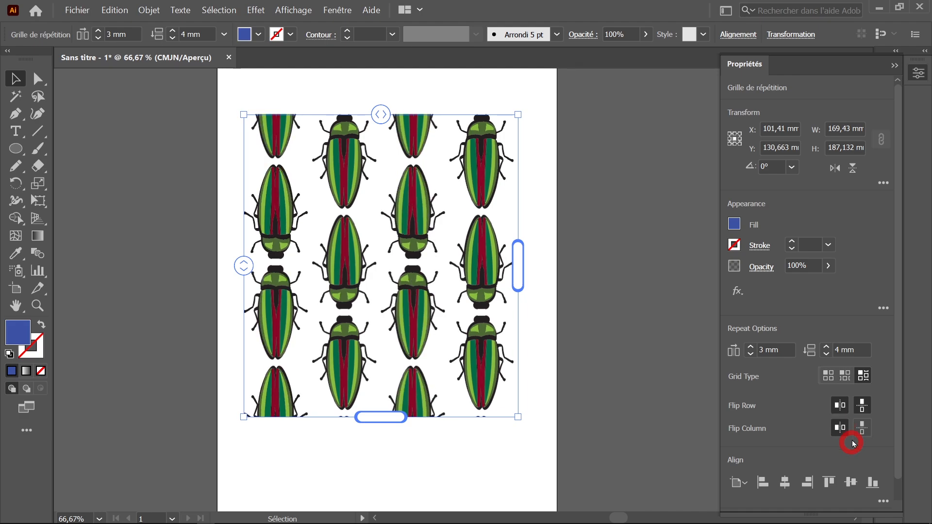
left_click(862, 429)
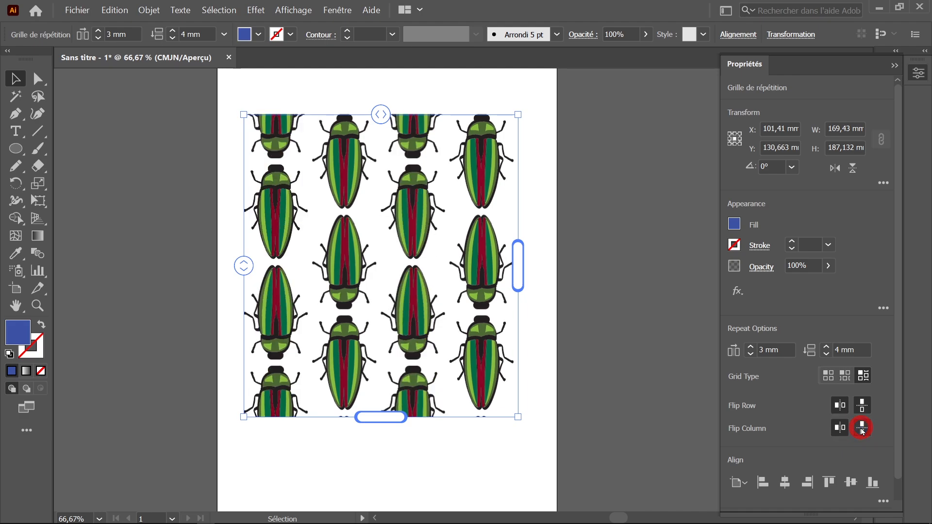
left_click(862, 405)
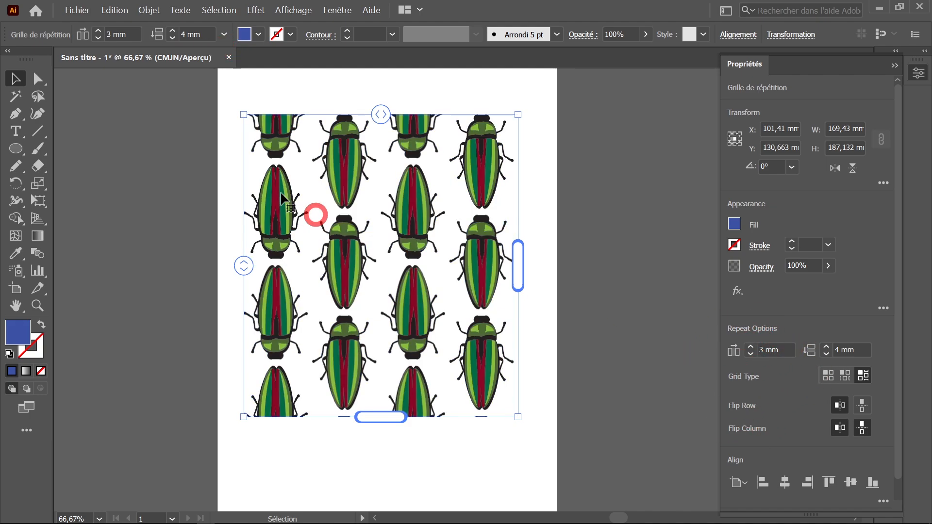
- Review the grid settings in the Repeat options dialog and cancel it without changing anything
left_click(143, 11)
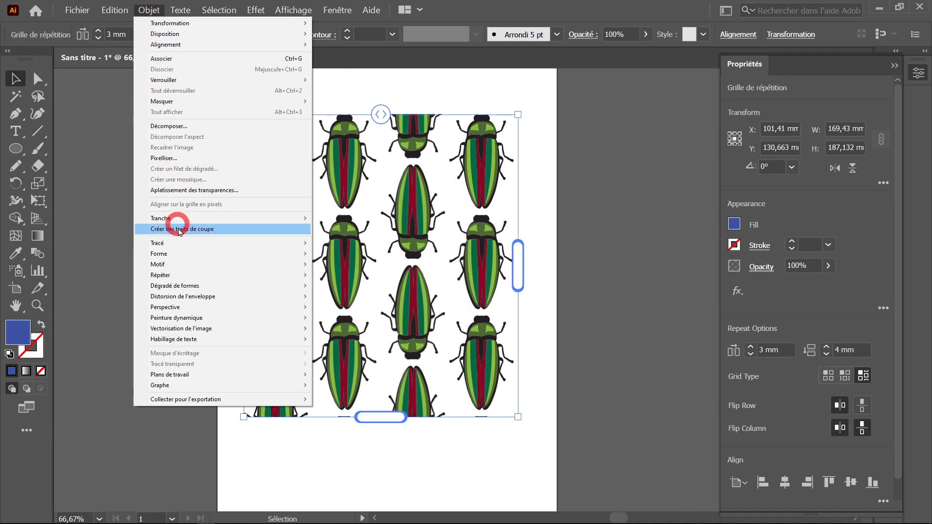
mouse_move(180, 276)
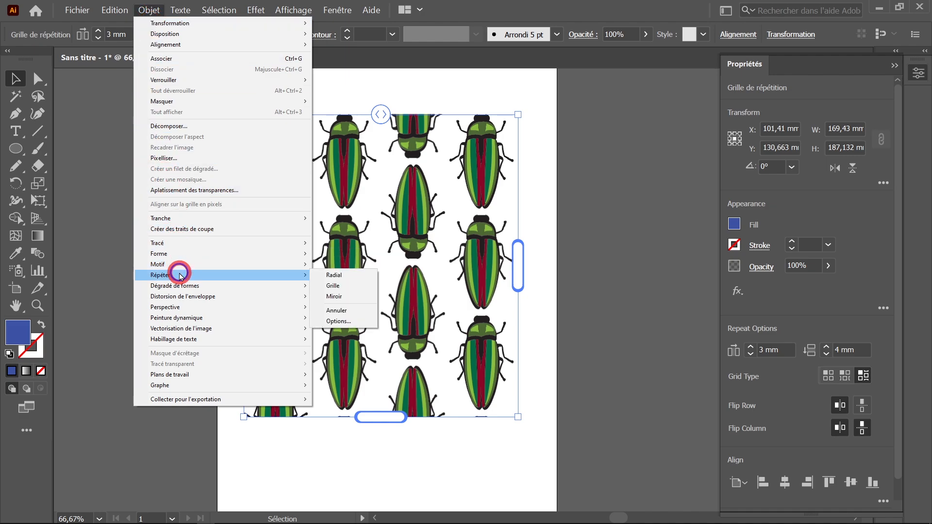
left_click(351, 321)
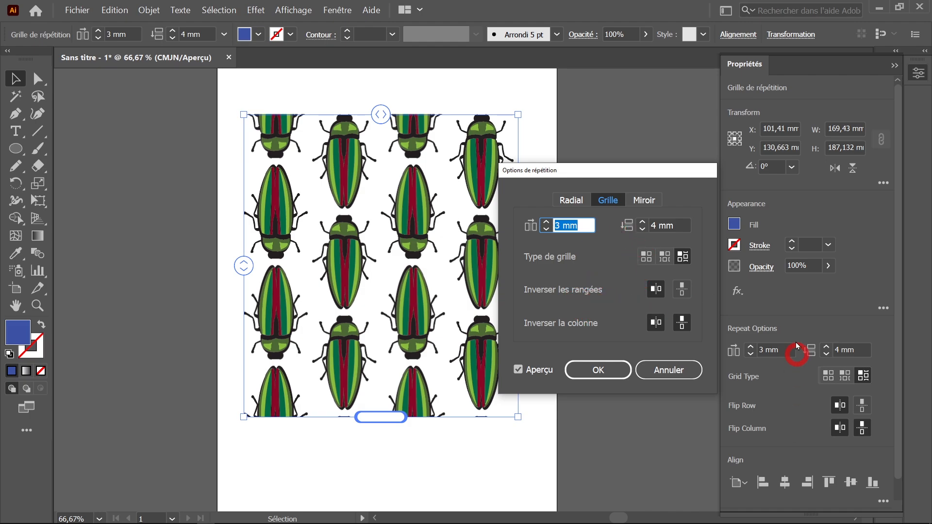
left_click(658, 370)
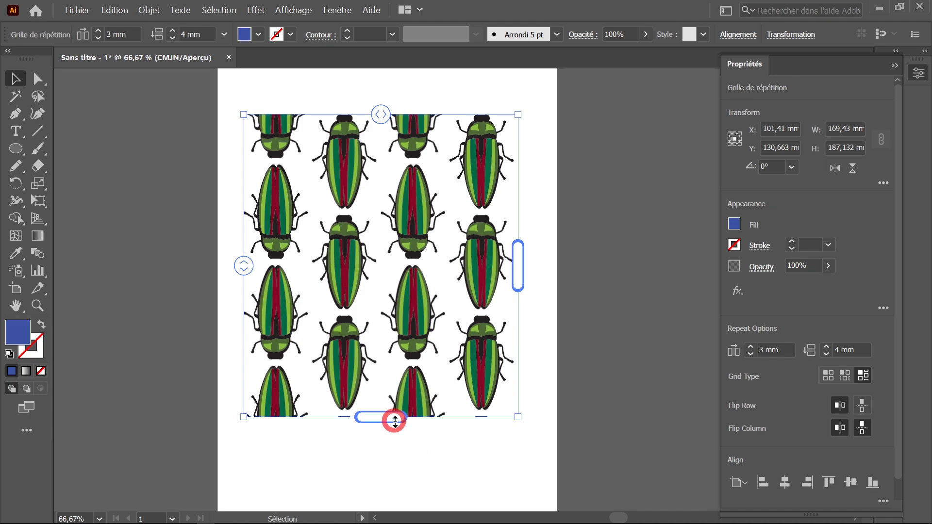
- Shorten the beetle grid to about 185 mm high and delete the entire grid from the artboard
left_click_drag(393, 418, 394, 414)
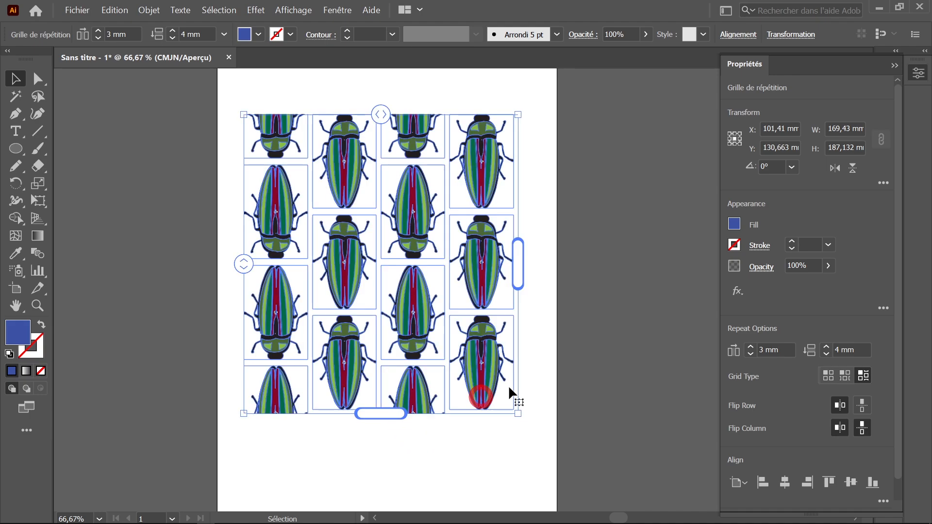
left_click(557, 333)
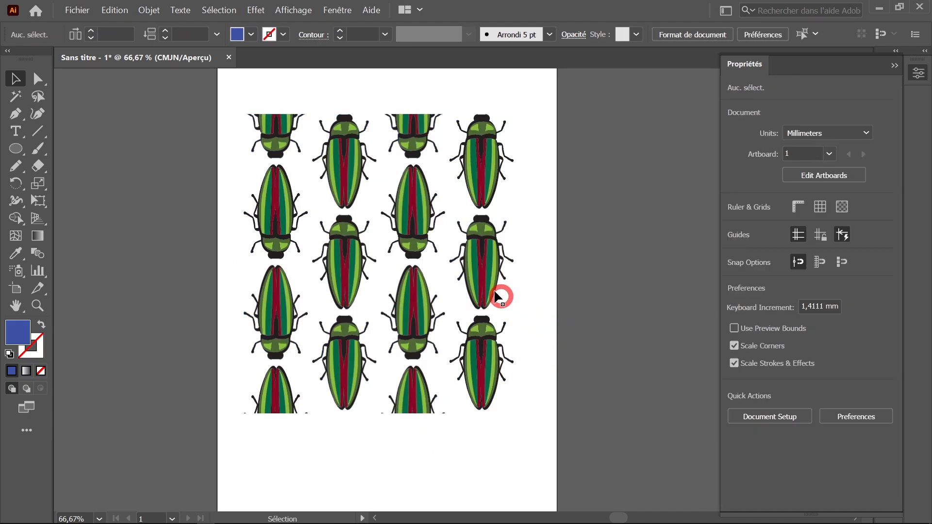
left_click(424, 277)
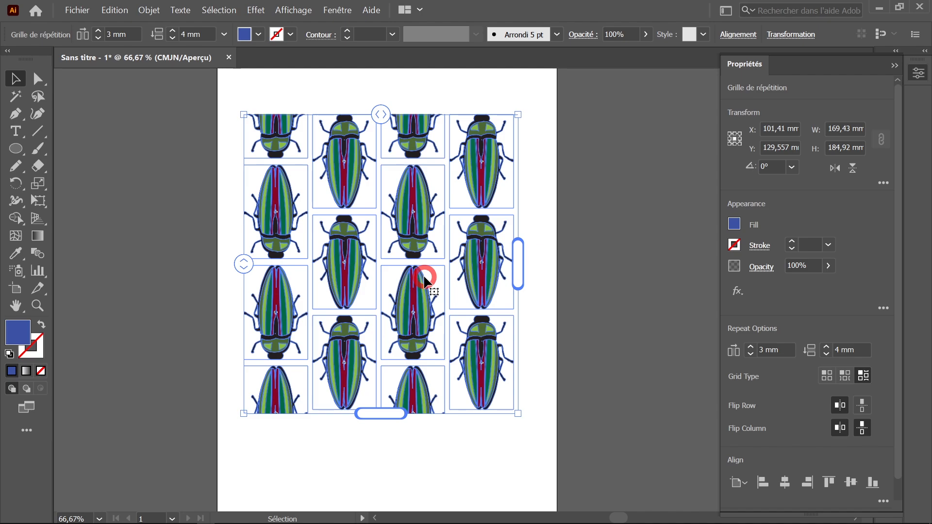
key("Delete")
- Place a Gerbera symbol from the symbol library near the artboard's upper middle, at about X 121 mm, Y 67 mm
left_click(337, 10)
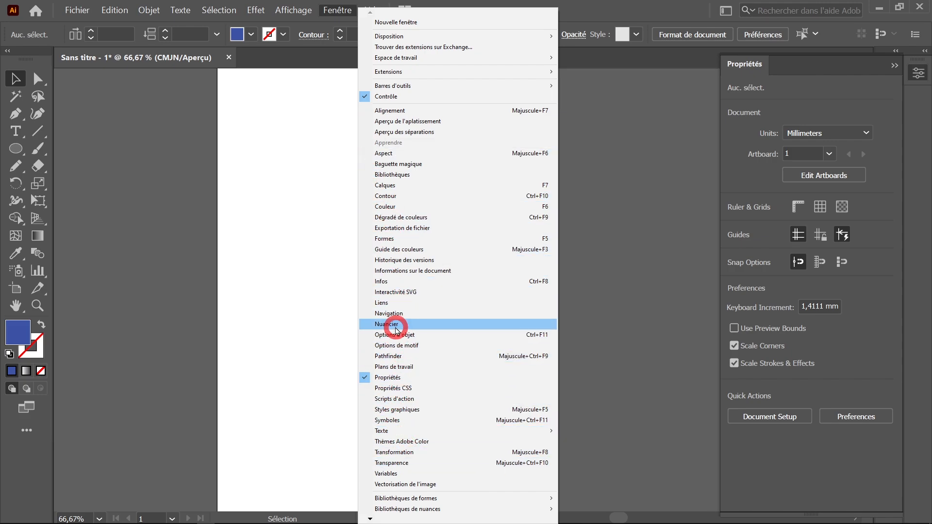
left_click(402, 420)
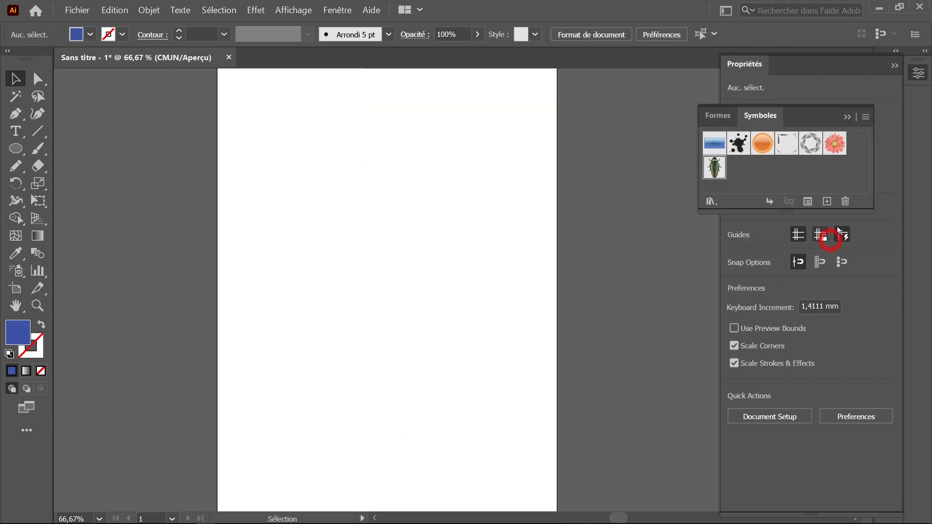
left_click_drag(835, 143, 515, 97)
left_click(848, 116)
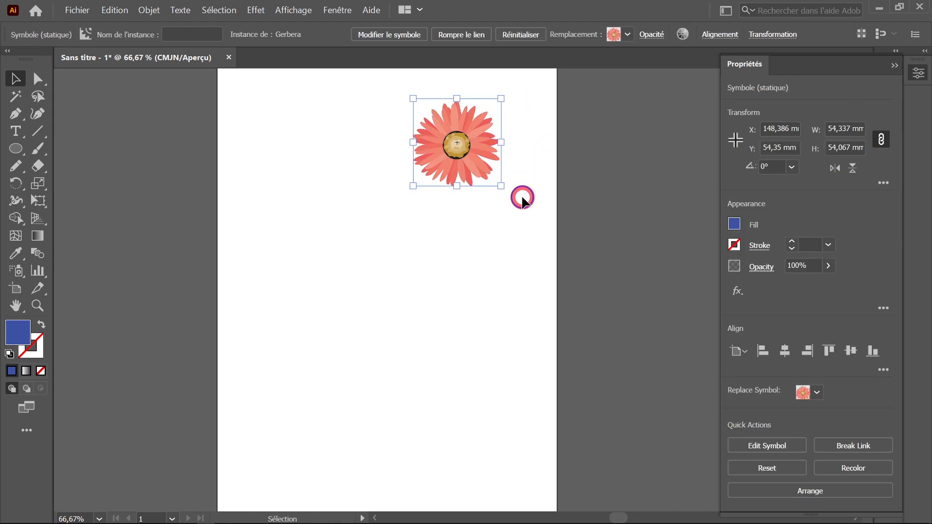
left_click_drag(454, 160, 419, 176)
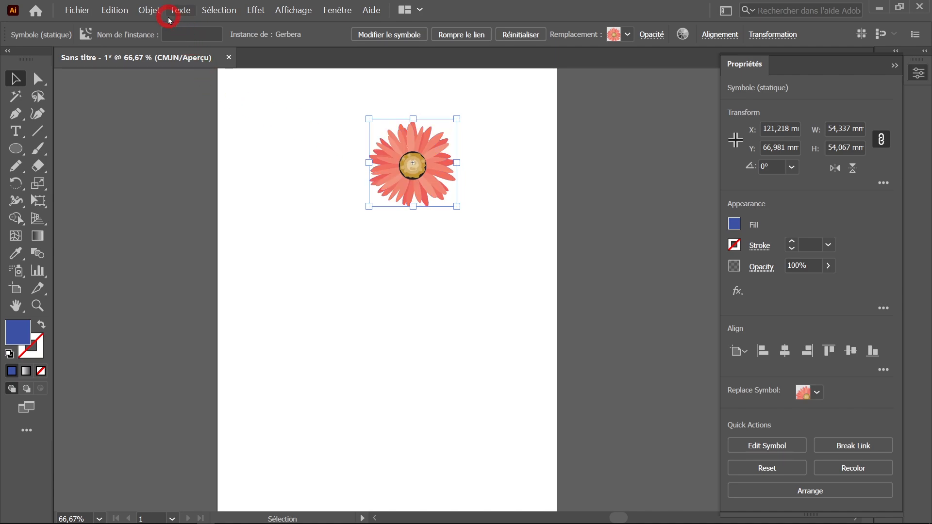
- Create a mirror repeat from the Gerbera and move the original flower away from the axis, to about X 110 mm, Y 71 mm
left_click(151, 14)
mouse_move(190, 277)
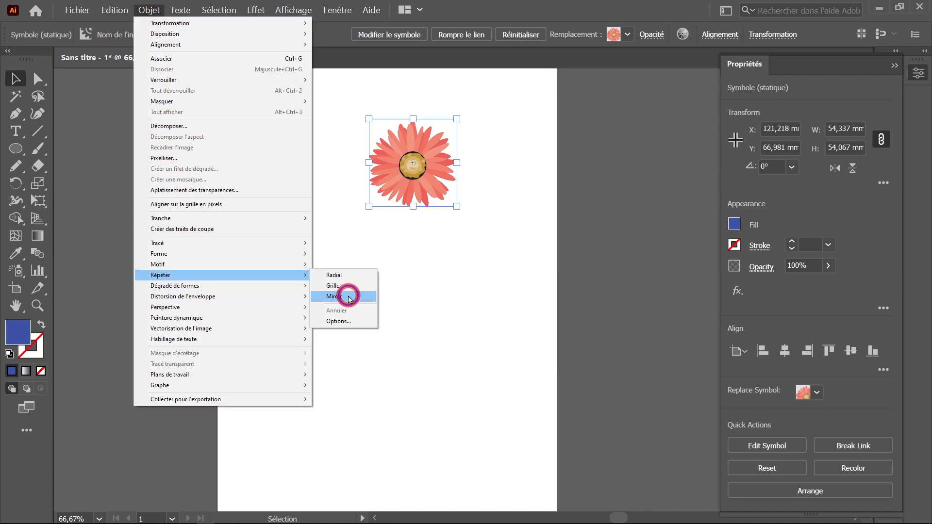
left_click(348, 296)
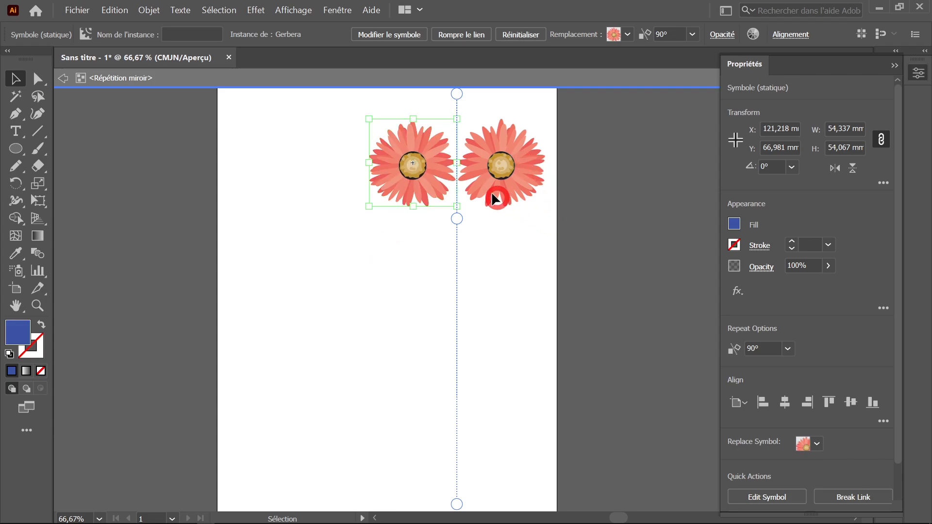
left_click_drag(433, 171, 413, 183)
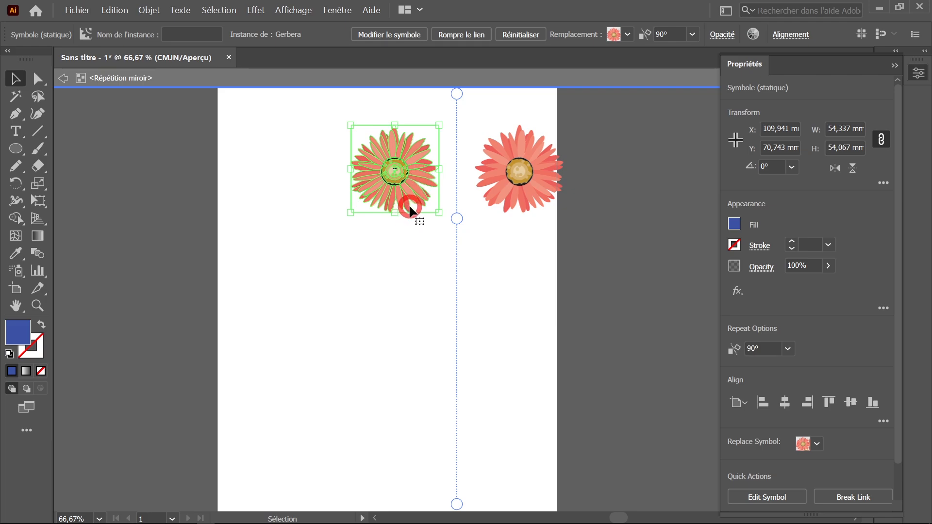
- Duplicate the Gerbera below the original inside the mirror repeat and scale the copy to about 33 × 33 mm
left_click_drag(418, 179, 370, 289)
left_click_drag(394, 235, 389, 261)
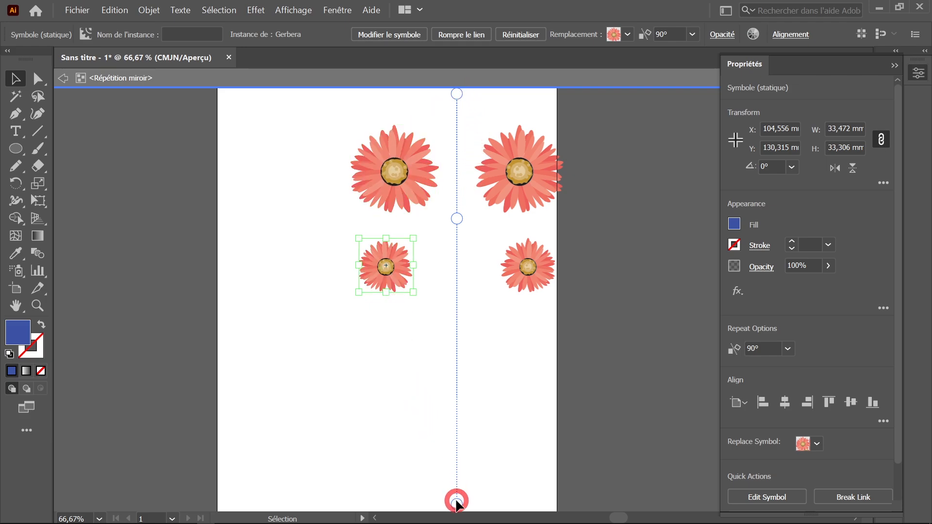
- Rotate the mirror repeat's symmetry axis to about 46.37° and examine where the mirrored small flowers overlap
left_click_drag(458, 501, 311, 370)
scroll(424, 335, "up", 3)
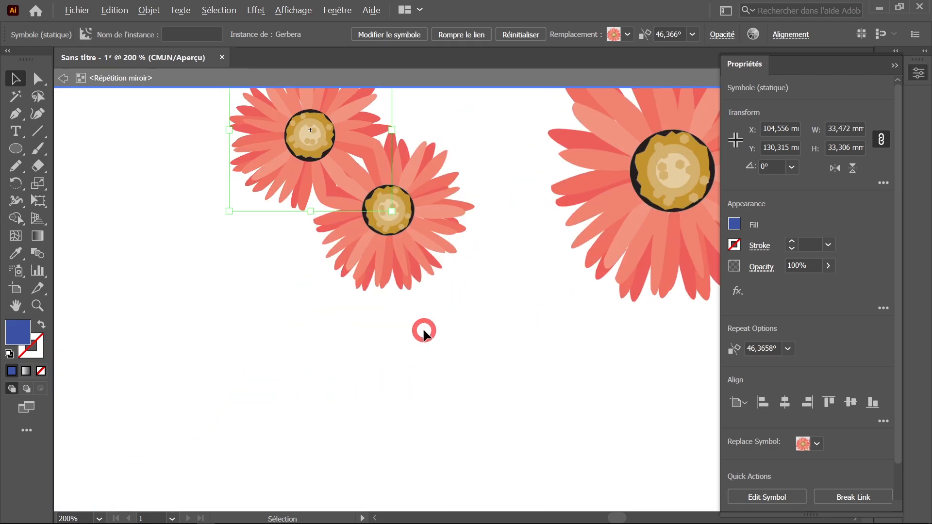
scroll(431, 297, "down", 2)
scroll(430, 292, "down", 1)
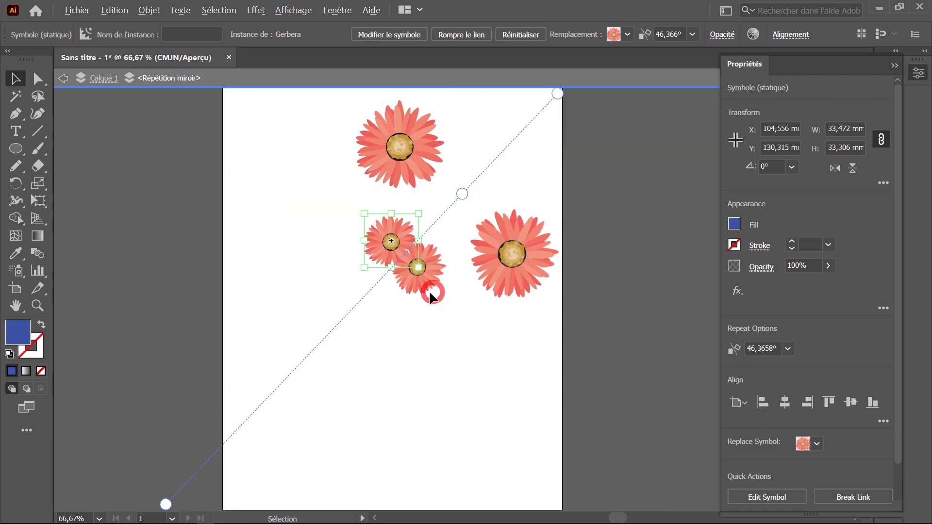
- Rotate the mirror repeat's symmetry axis upright to about 90.08°, and tilt it to about 102.72°
left_click_drag(167, 502, 462, 488)
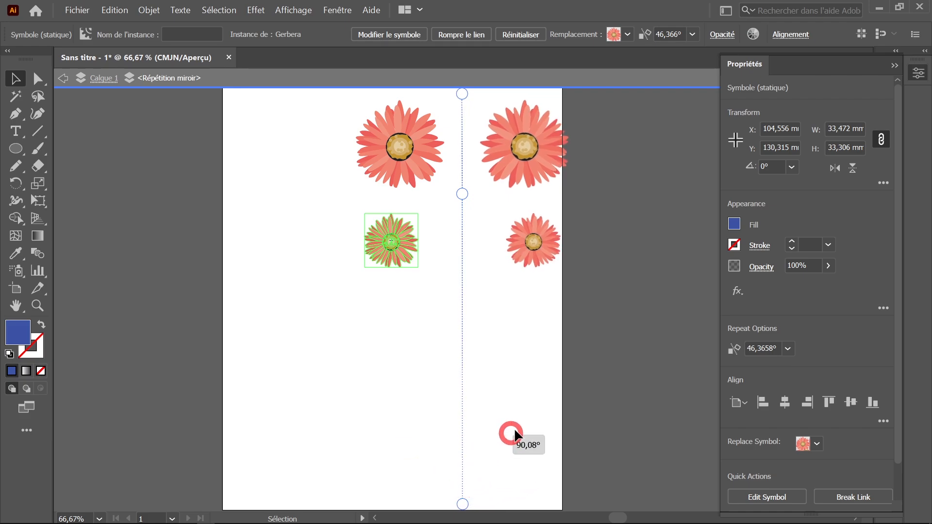
left_click_drag(437, 225, 414, 262)
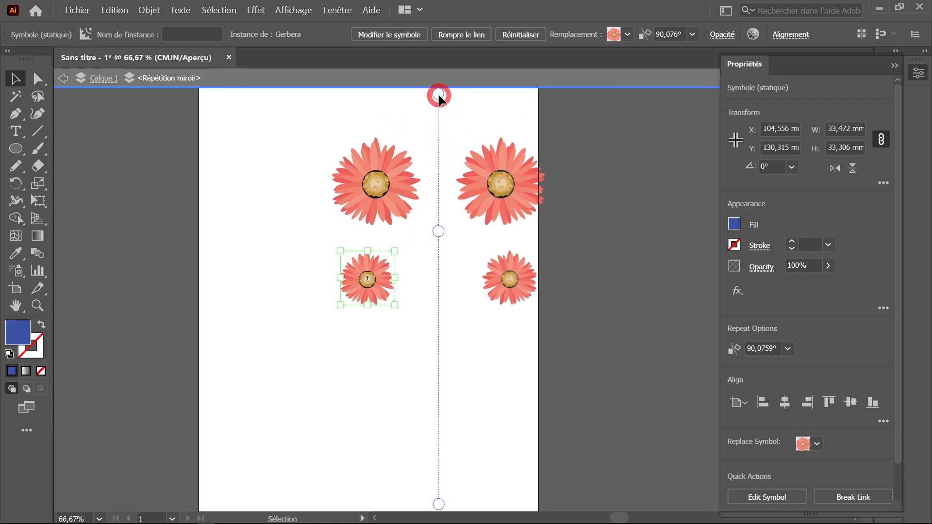
left_click_drag(438, 94, 408, 97)
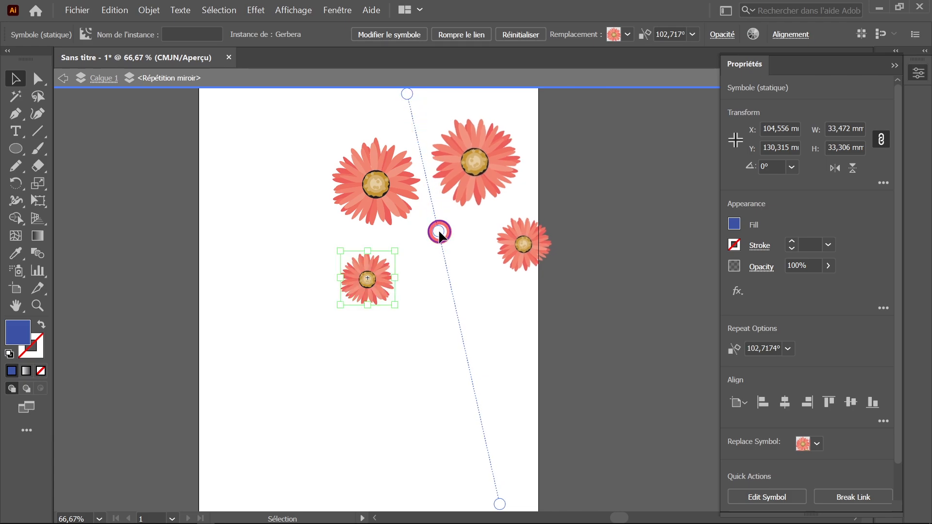
- Straighten the symmetry axis to about 89.56° and shift it closer to the original flowers
left_click_drag(438, 229, 447, 285)
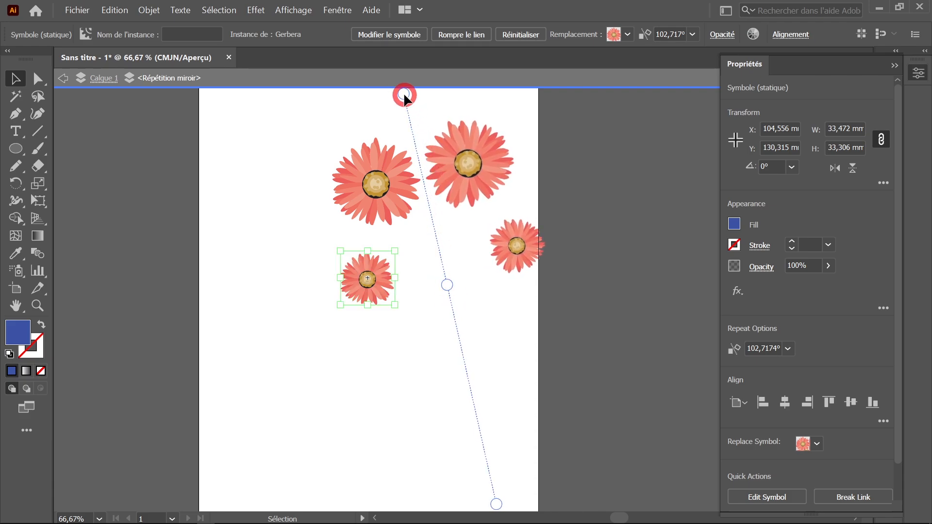
left_click_drag(403, 92, 448, 91)
left_click_drag(445, 287, 421, 280)
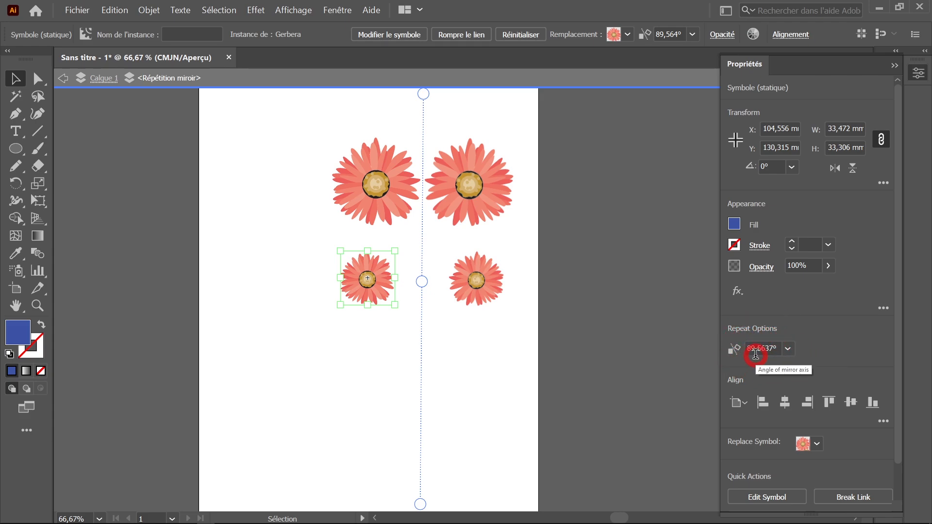
- Set the mirror axis angle to the preset value of 90°
left_click(772, 348)
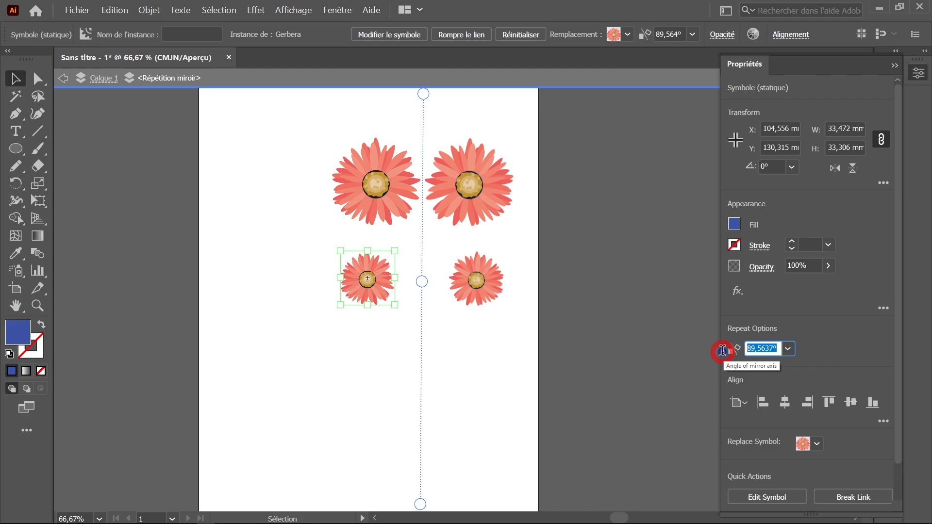
left_click(788, 349)
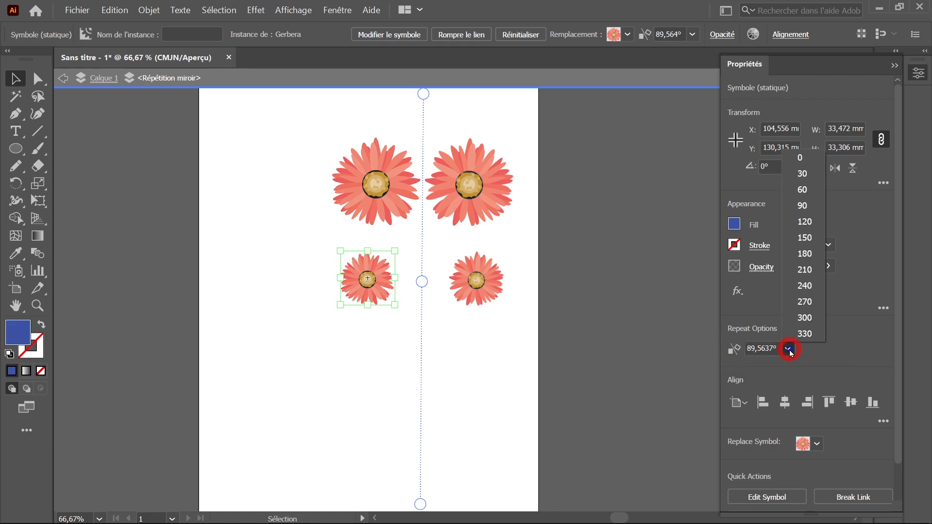
left_click(804, 205)
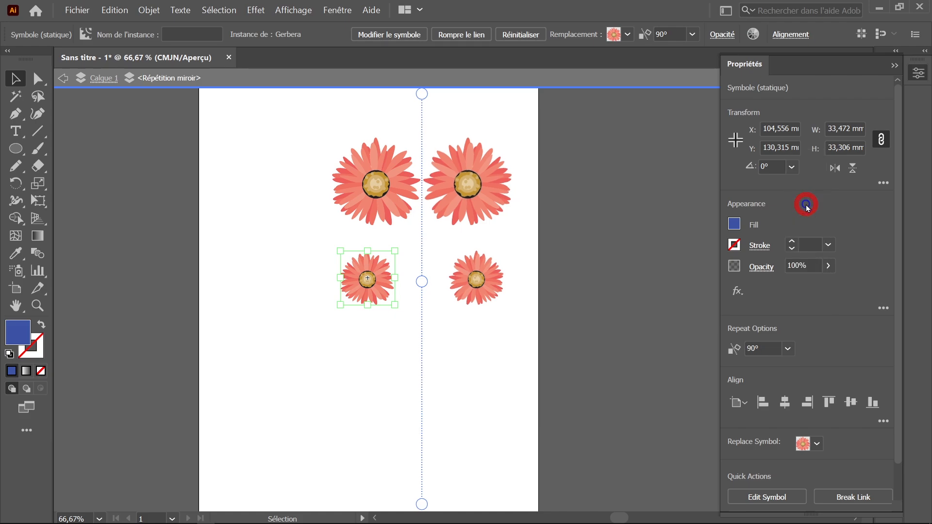
- Try the 180° preset for the mirror axis angle, and return the angle to 90°
left_click(787, 348)
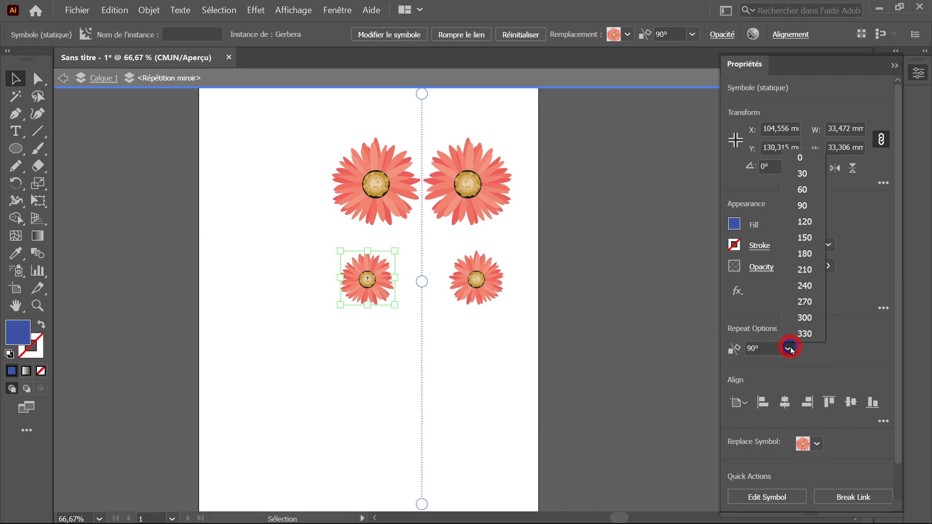
left_click(807, 257)
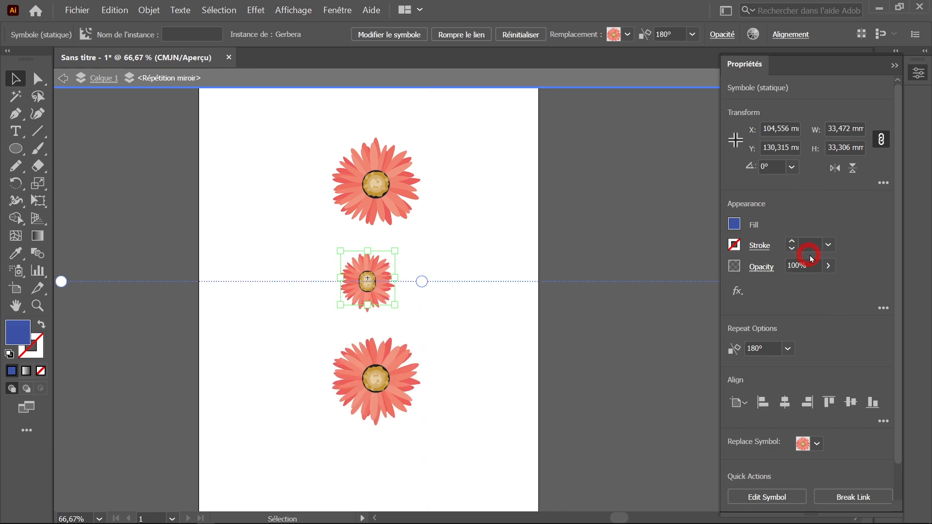
left_click(787, 348)
left_click(807, 205)
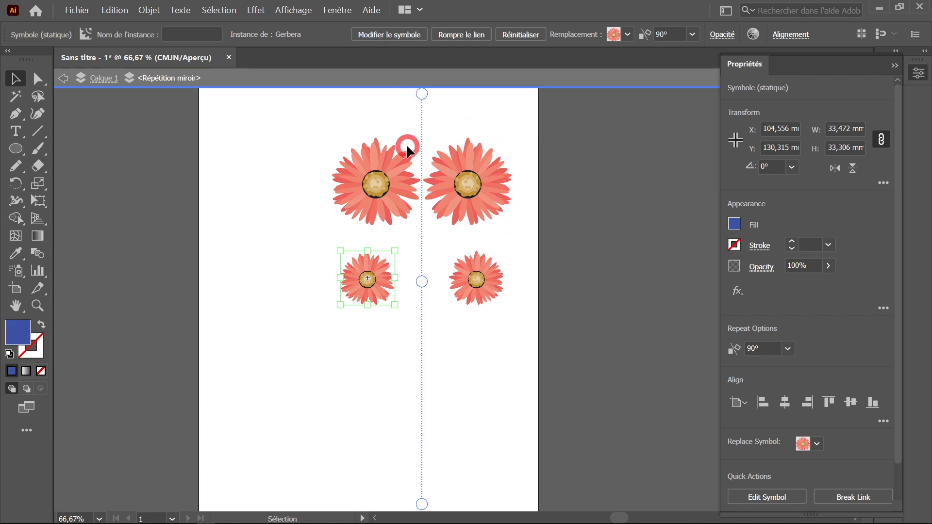
- Leave the mirror repeat's isolation mode and move the whole repeat to about X 109 mm, Y 102 mm
key("Escape")
left_click_drag(373, 179, 294, 202)
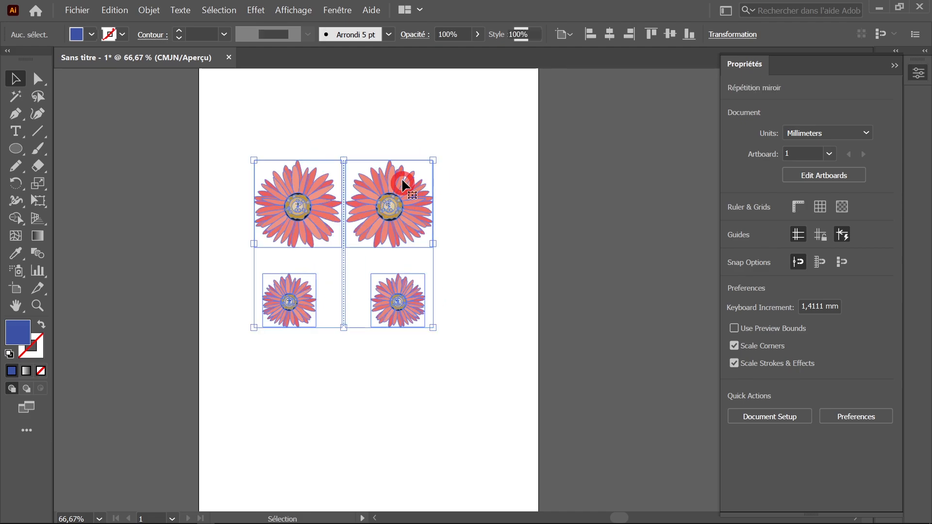
left_click_drag(381, 199, 412, 187)
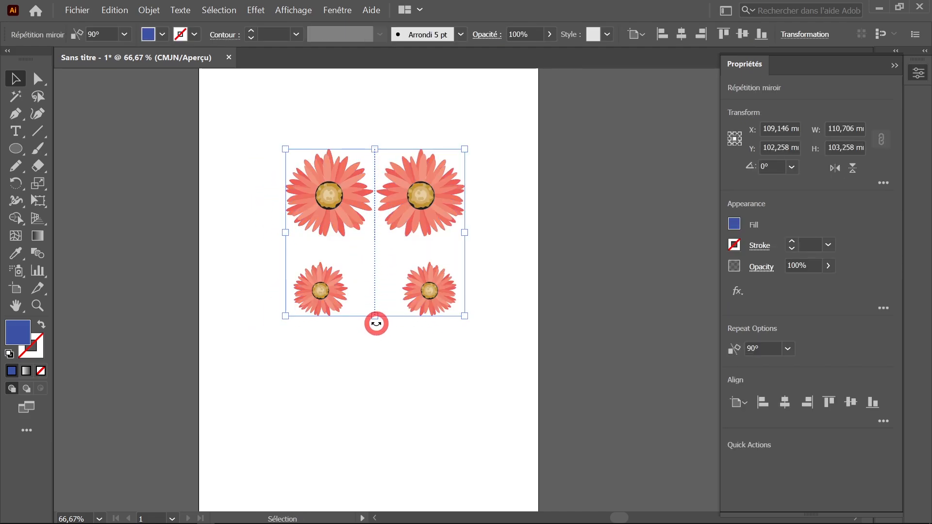
- Reopen the mirror repeat for editing, examine the Mirror settings in the repeat options, and cancel without changes
double_click(401, 211)
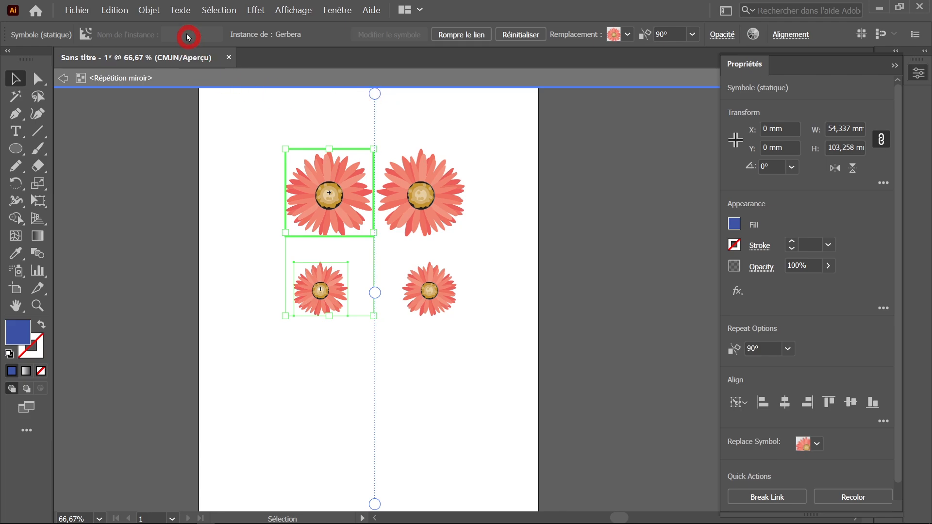
left_click(149, 10)
mouse_move(176, 275)
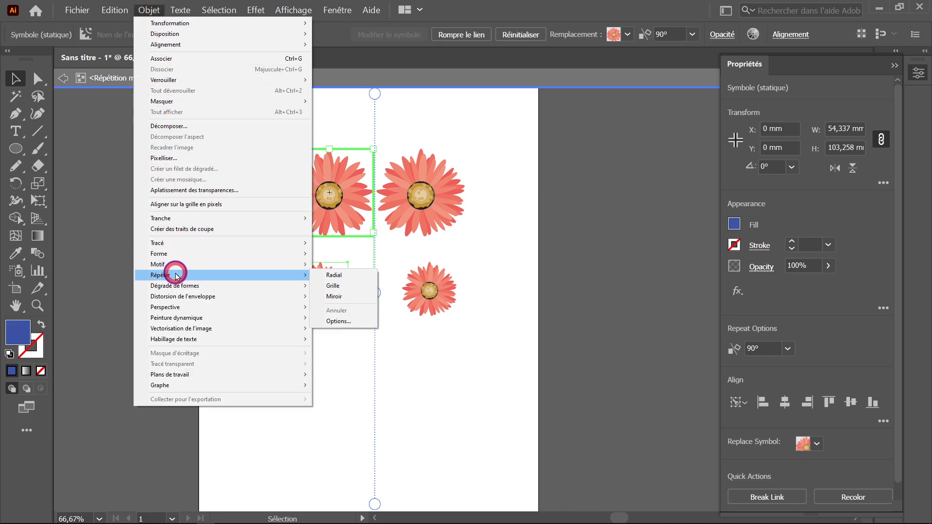
left_click(348, 323)
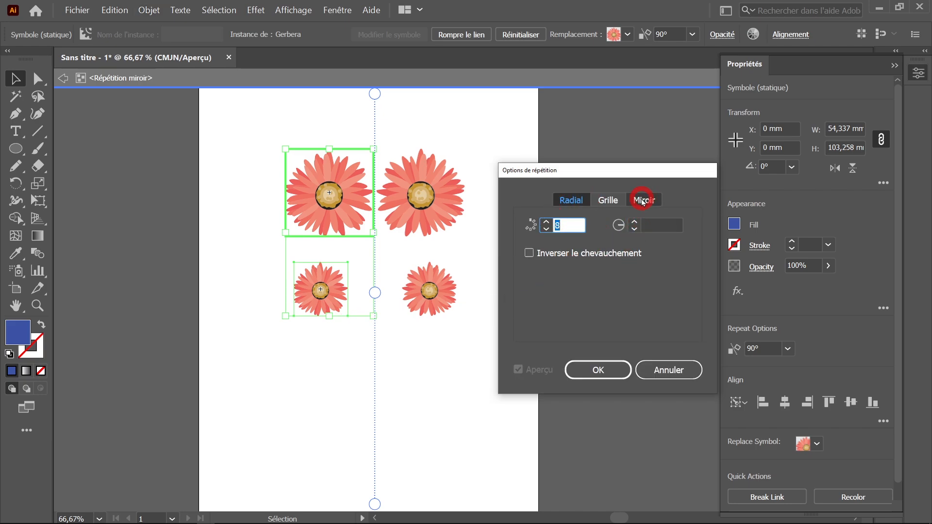
left_click(644, 201)
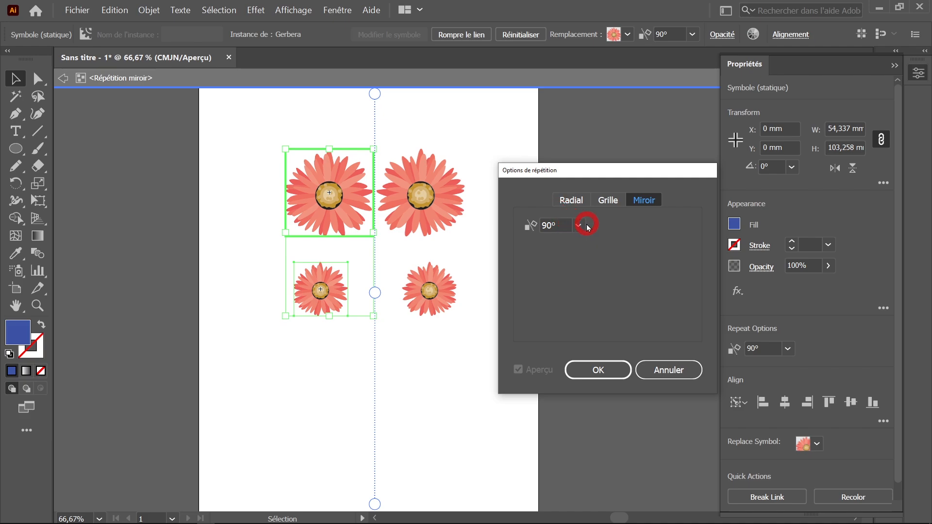
left_click(663, 370)
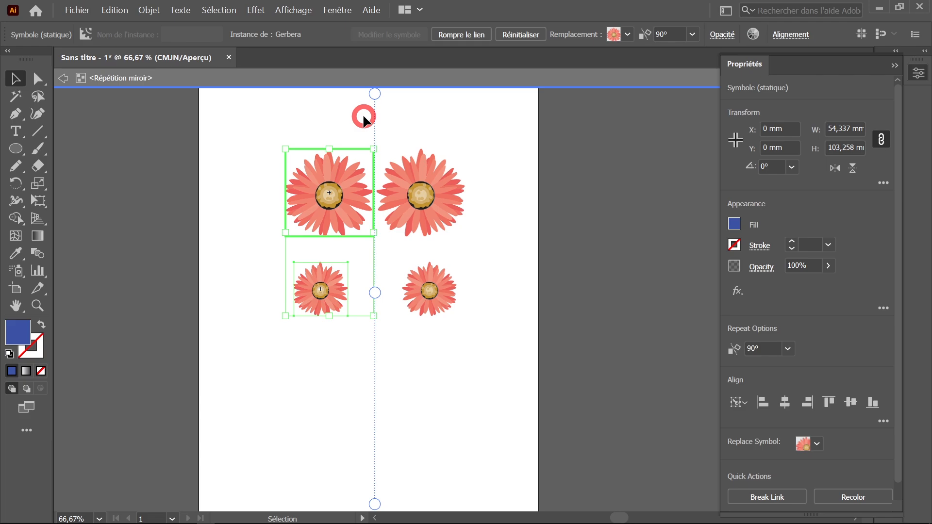
- Draw half a fir-tree outline, about 75 × 103 mm, beside the axis below the flowers with the Pencil in default colours, and exit the repeat
left_click(22, 168)
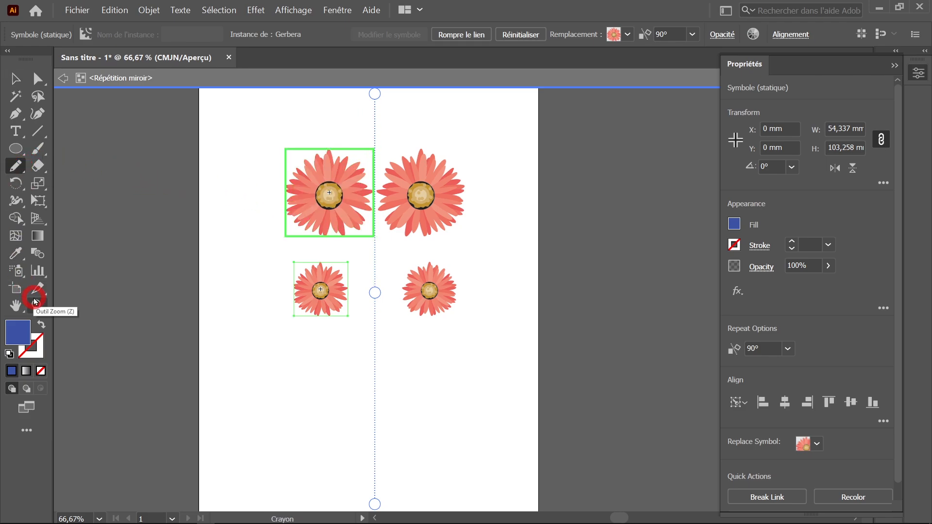
key("d")
double_click(19, 168)
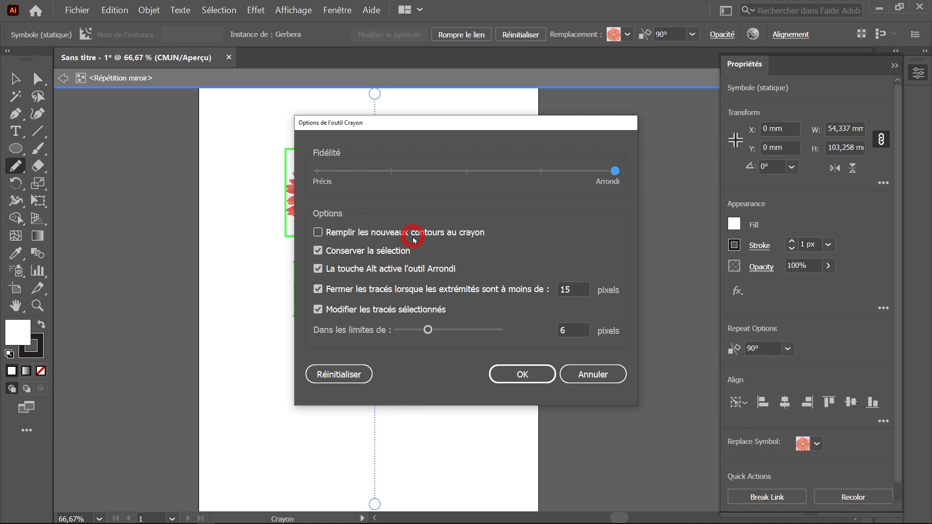
left_click(515, 378)
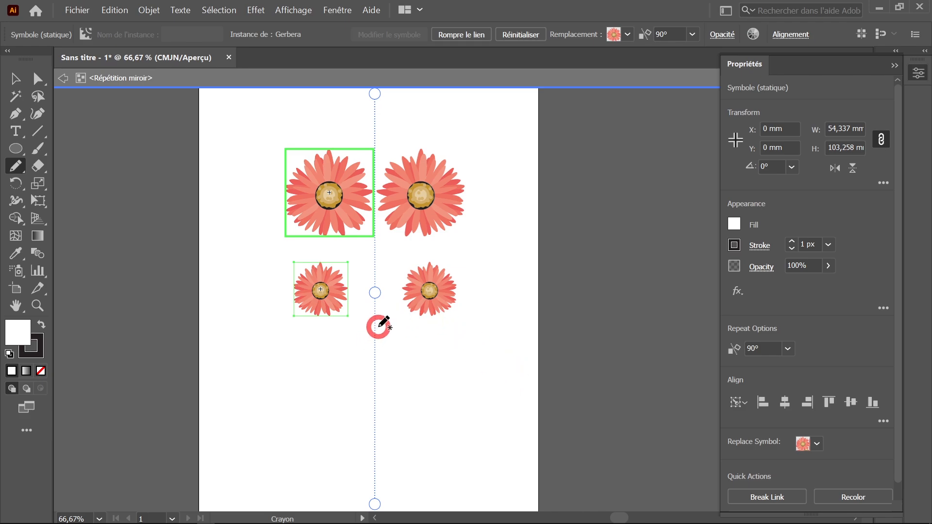
mouse_move(373, 322)
left_mouse_down()
mouse_move(342, 365)
mouse_move(314, 377)
mouse_move(313, 395)
mouse_move(272, 422)
mouse_move(279, 447)
mouse_move(310, 451)
mouse_move(343, 431)
mouse_move(352, 440)
mouse_move(348, 462)
mouse_move(296, 474)
mouse_move(316, 485)
mouse_move(390, 479)
left_mouse_up()
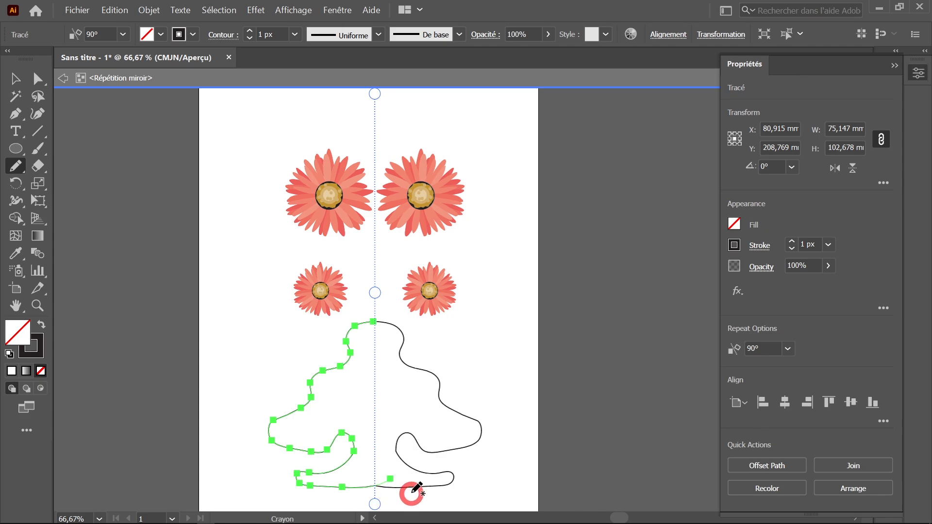
left_click(16, 78)
left_click(177, 206)
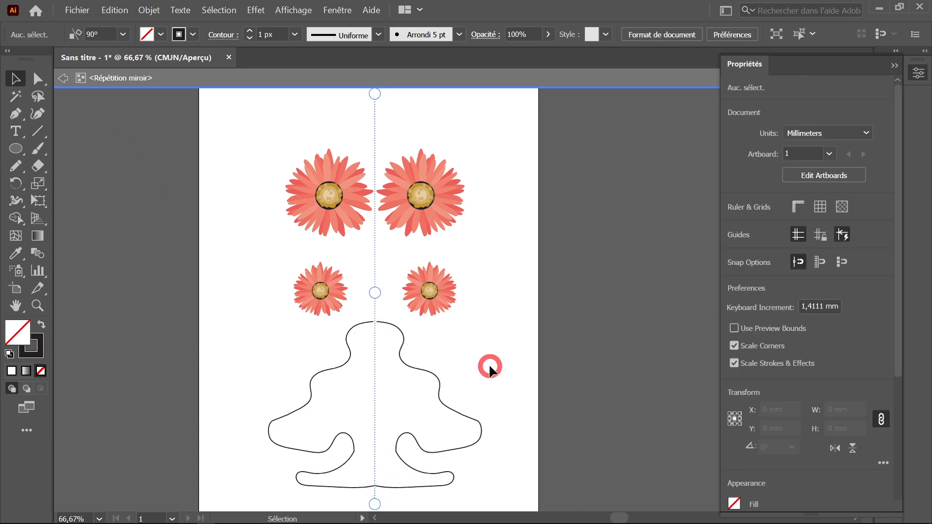
left_click_drag(479, 364, 438, 332)
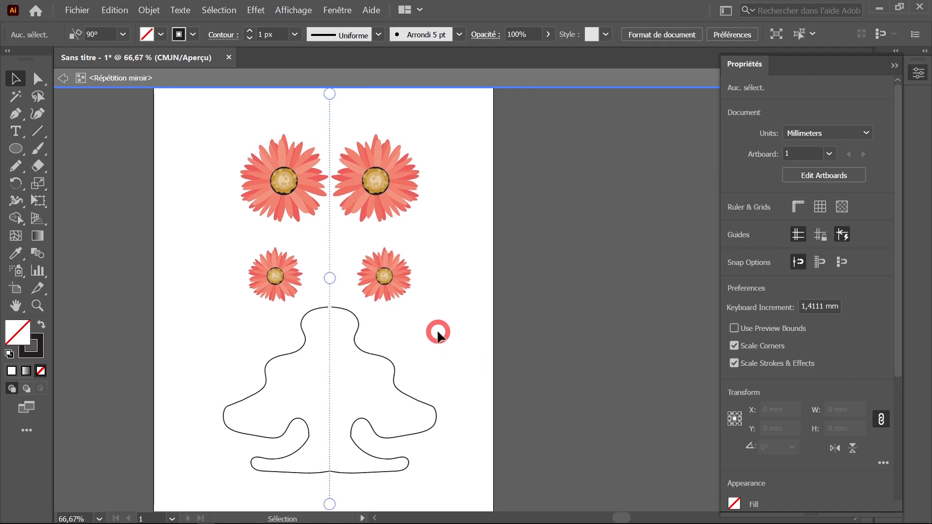
left_click(228, 79)
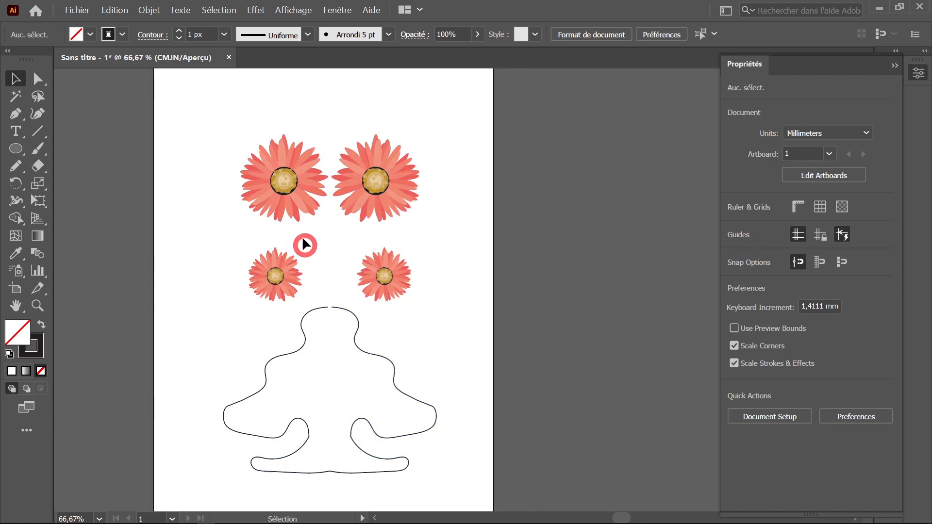
- Expand the whole mirror repeat into regular artwork with the Object and Fill options enabled
left_click(292, 206)
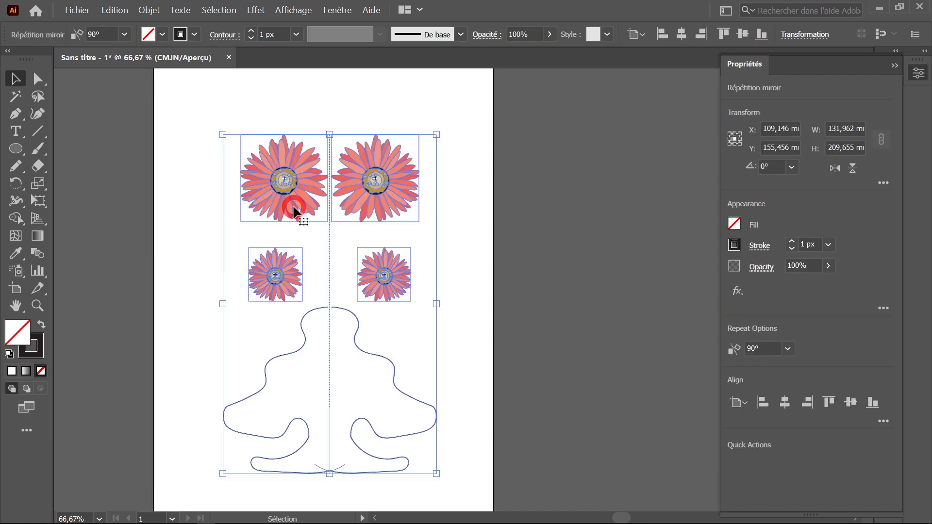
left_click(147, 10)
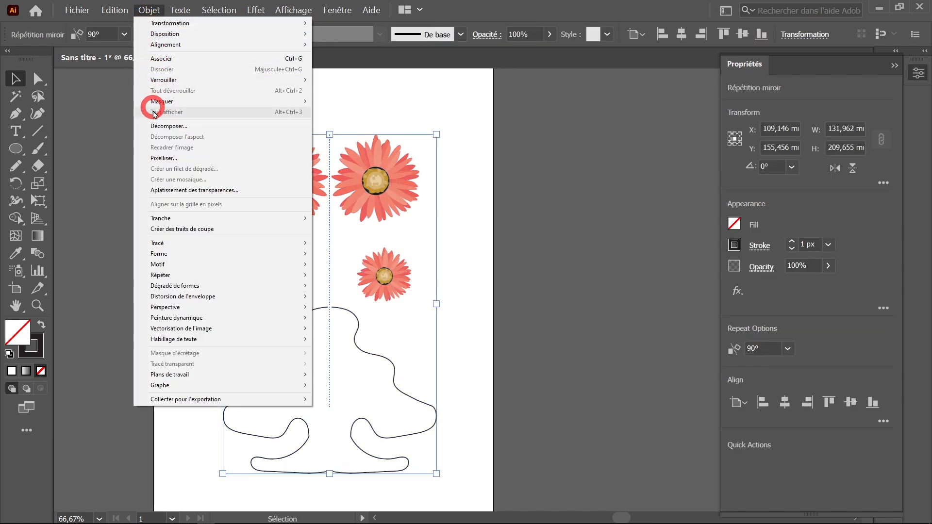
left_click(160, 126)
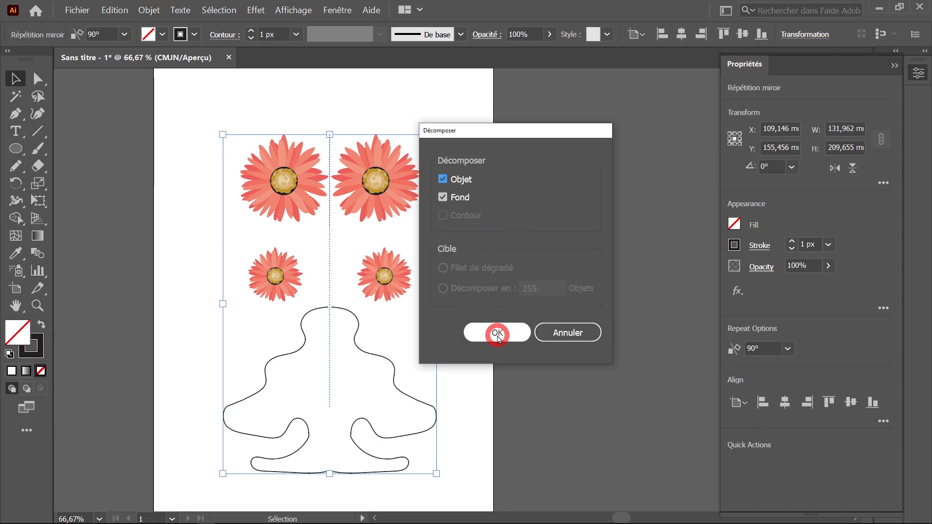
left_click(497, 334)
left_click(479, 214)
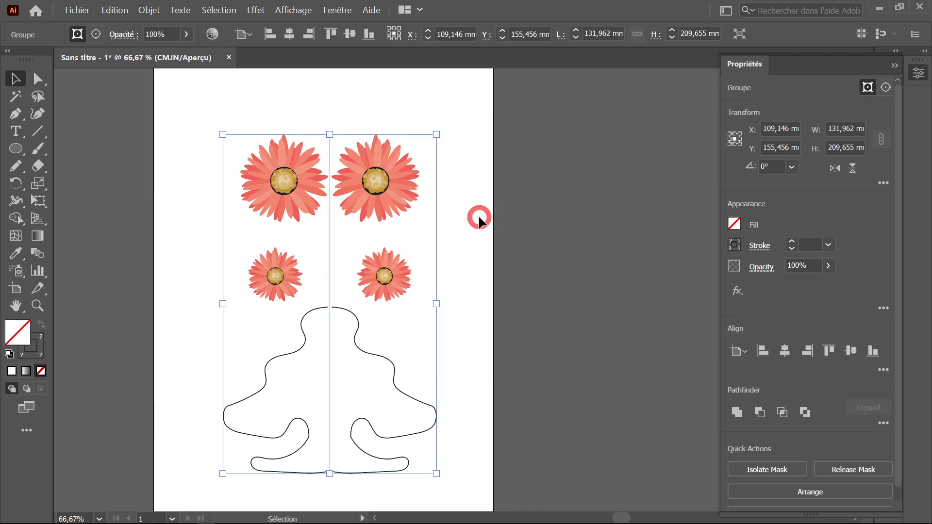
- Try moving the mirrored half of the expanded artwork separately, undo the move, and exit the group
left_click(386, 176)
left_click_drag(388, 182, 432, 171)
key("ctrl+z")
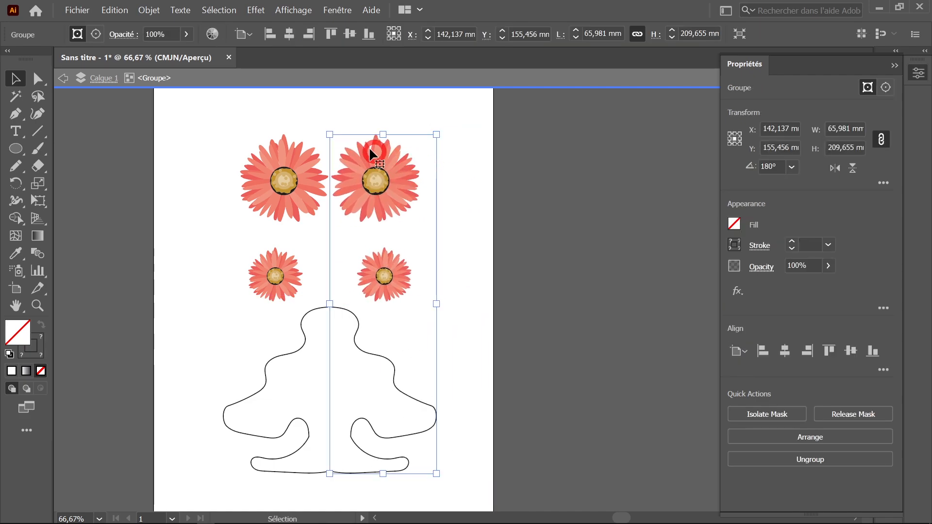
left_click(318, 154)
left_click(286, 80)
left_click(251, 103)
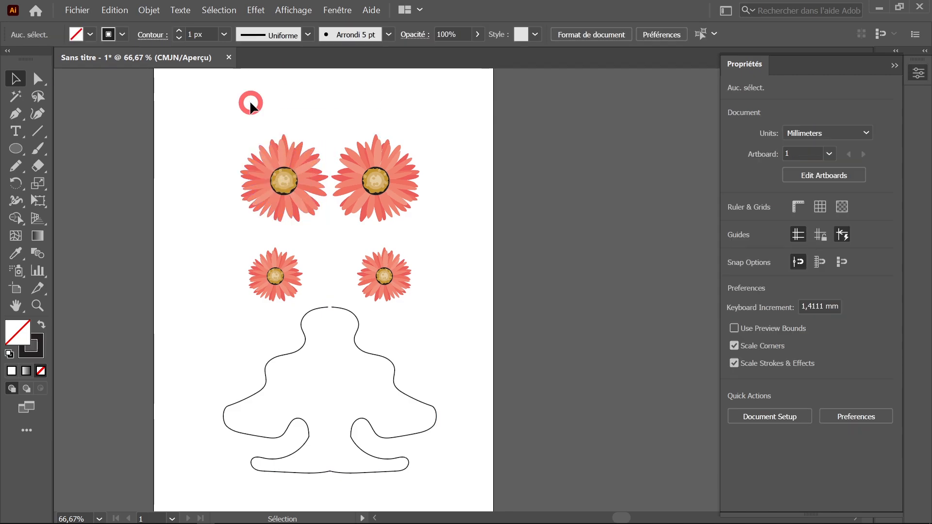